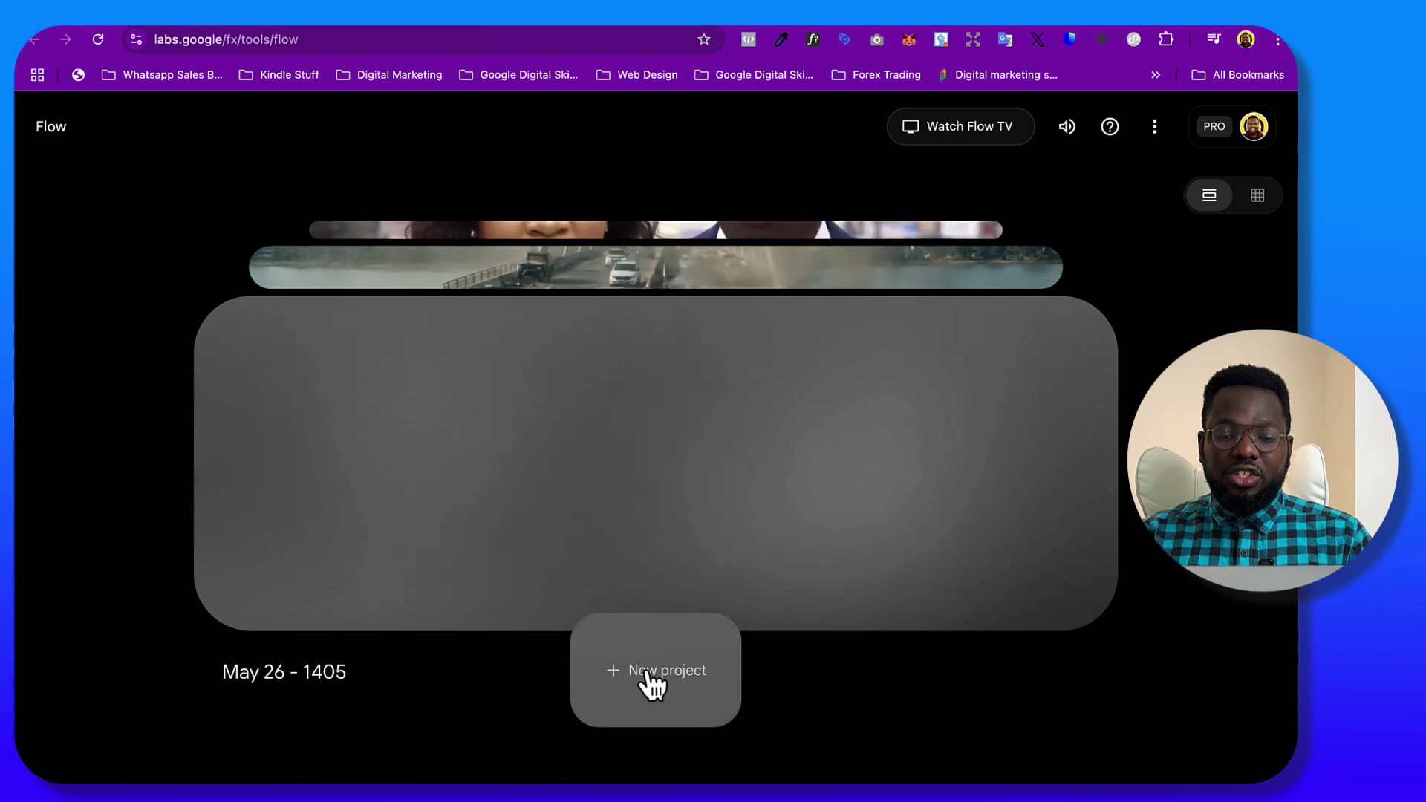
Step: Create a new Flow project from the home page and let the Scenebuilder load
click(652, 687)
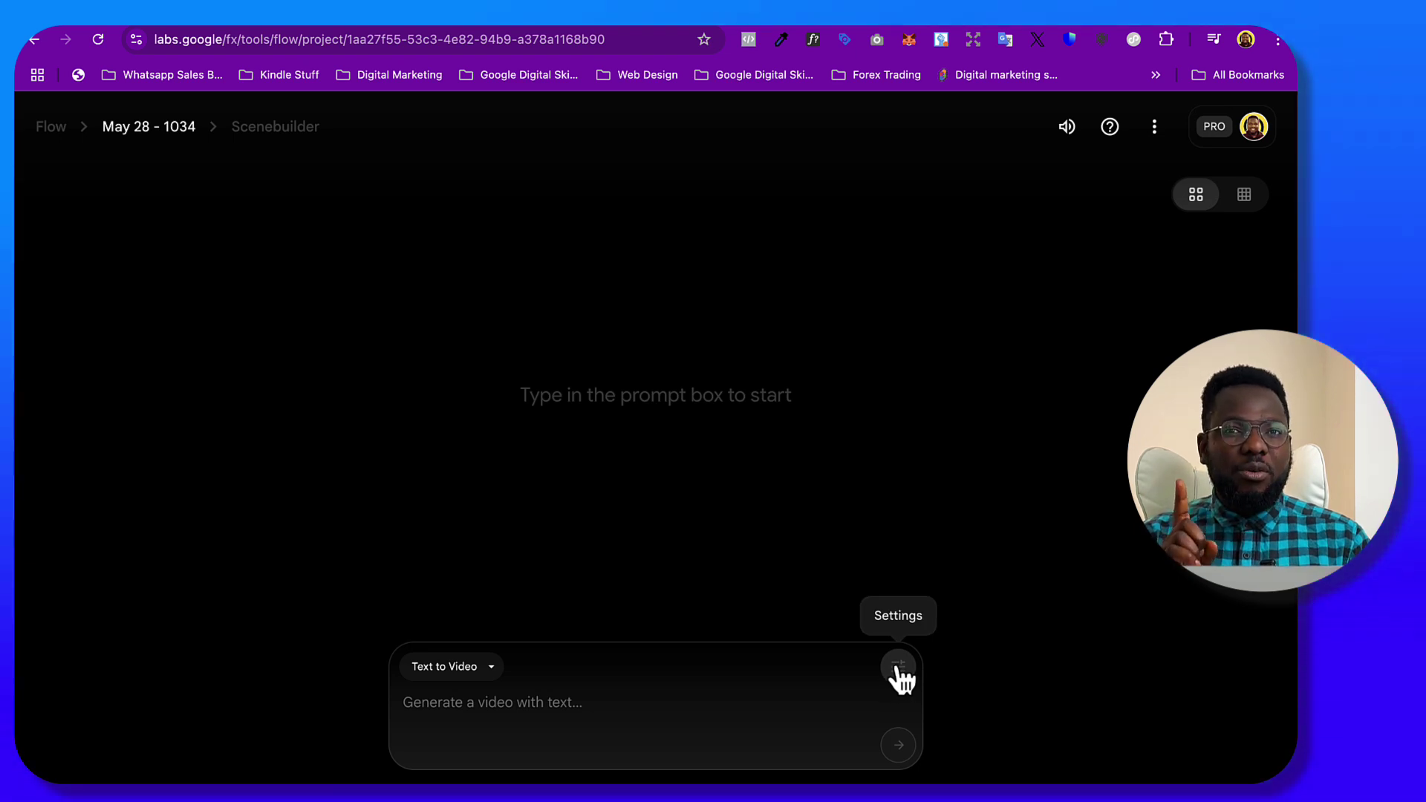
Step: Set Outputs per prompt to 1 in the generation settings
click(898, 667)
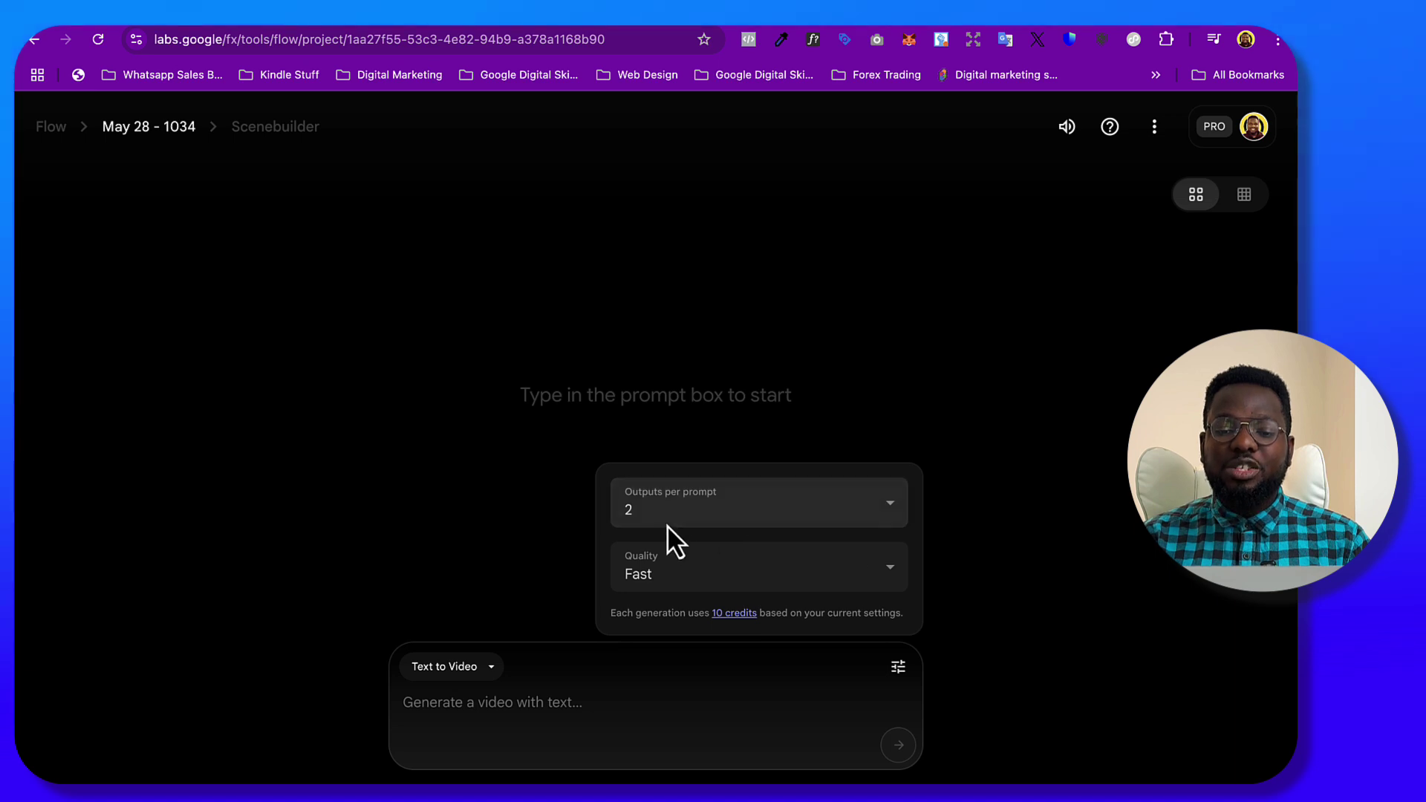
click(728, 502)
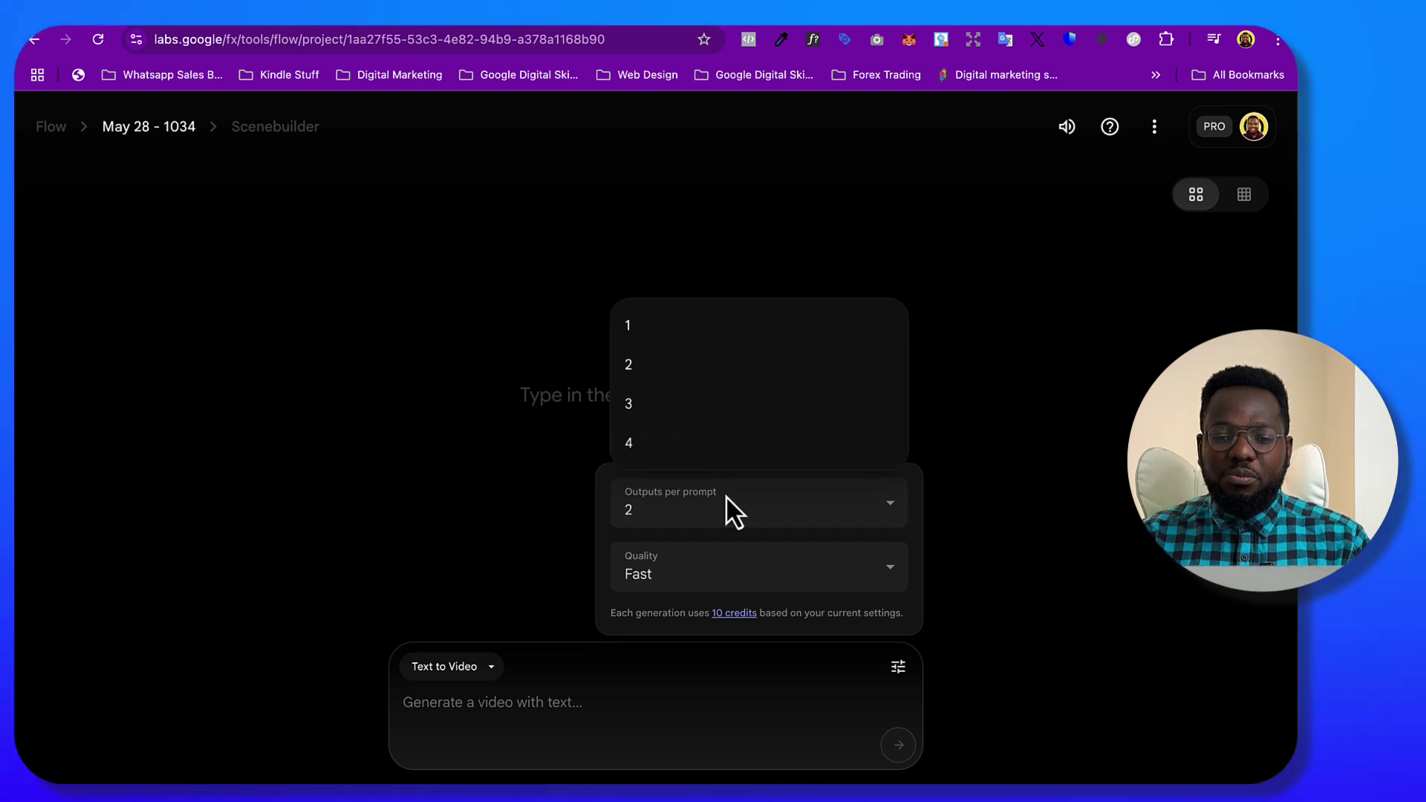
click(677, 334)
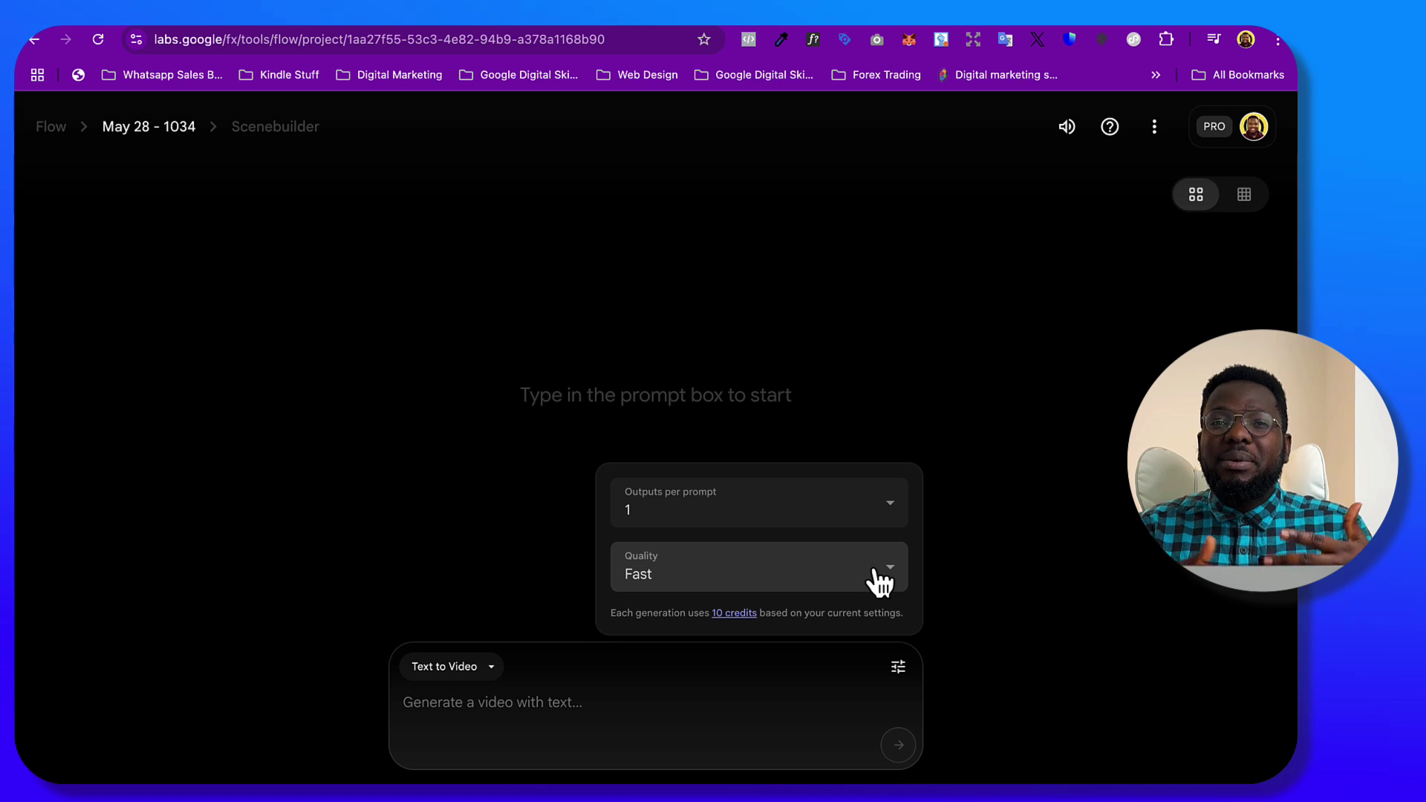
Step: Set Quality to Highest Quality (Experimental Audio) – Veo 3, costing 100 credits per generation
click(880, 578)
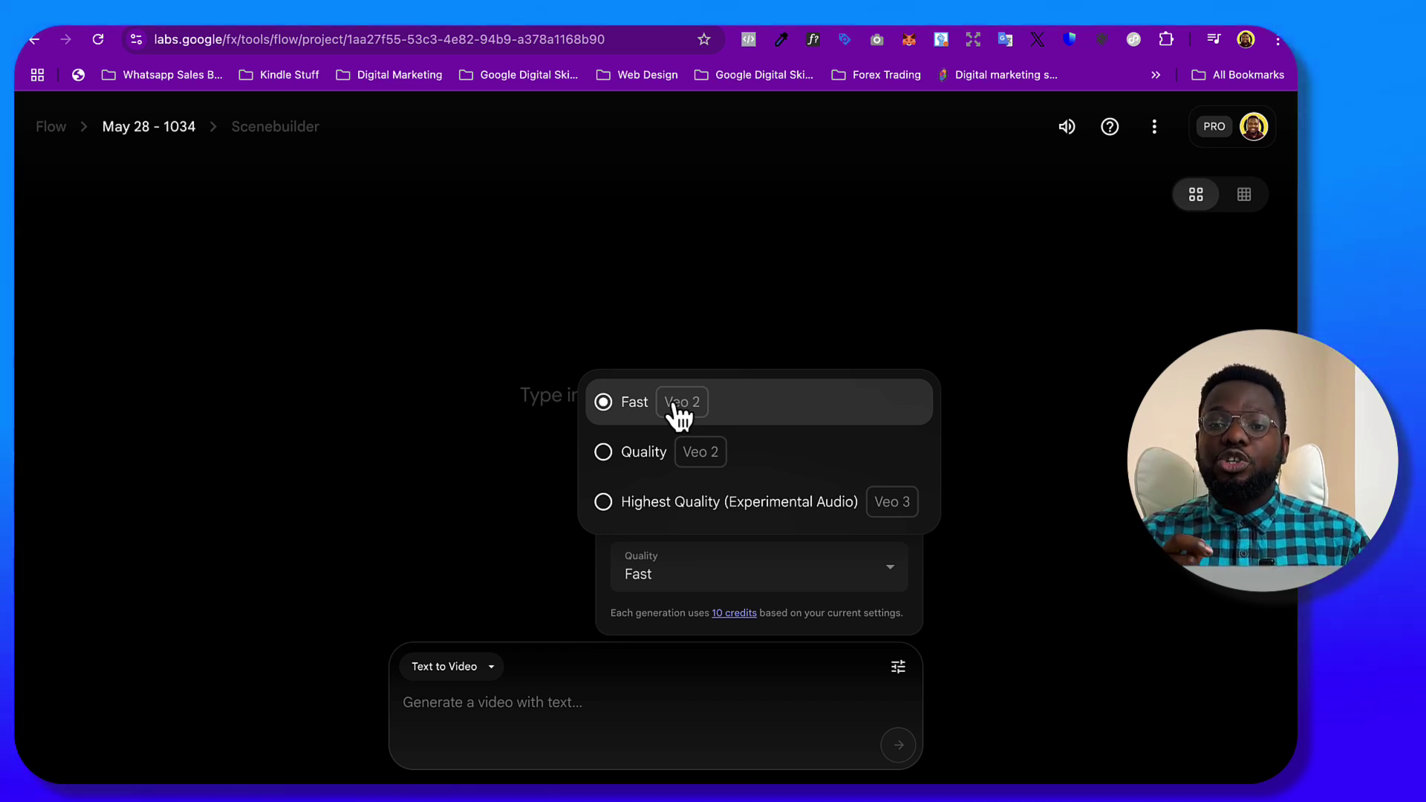
click(611, 456)
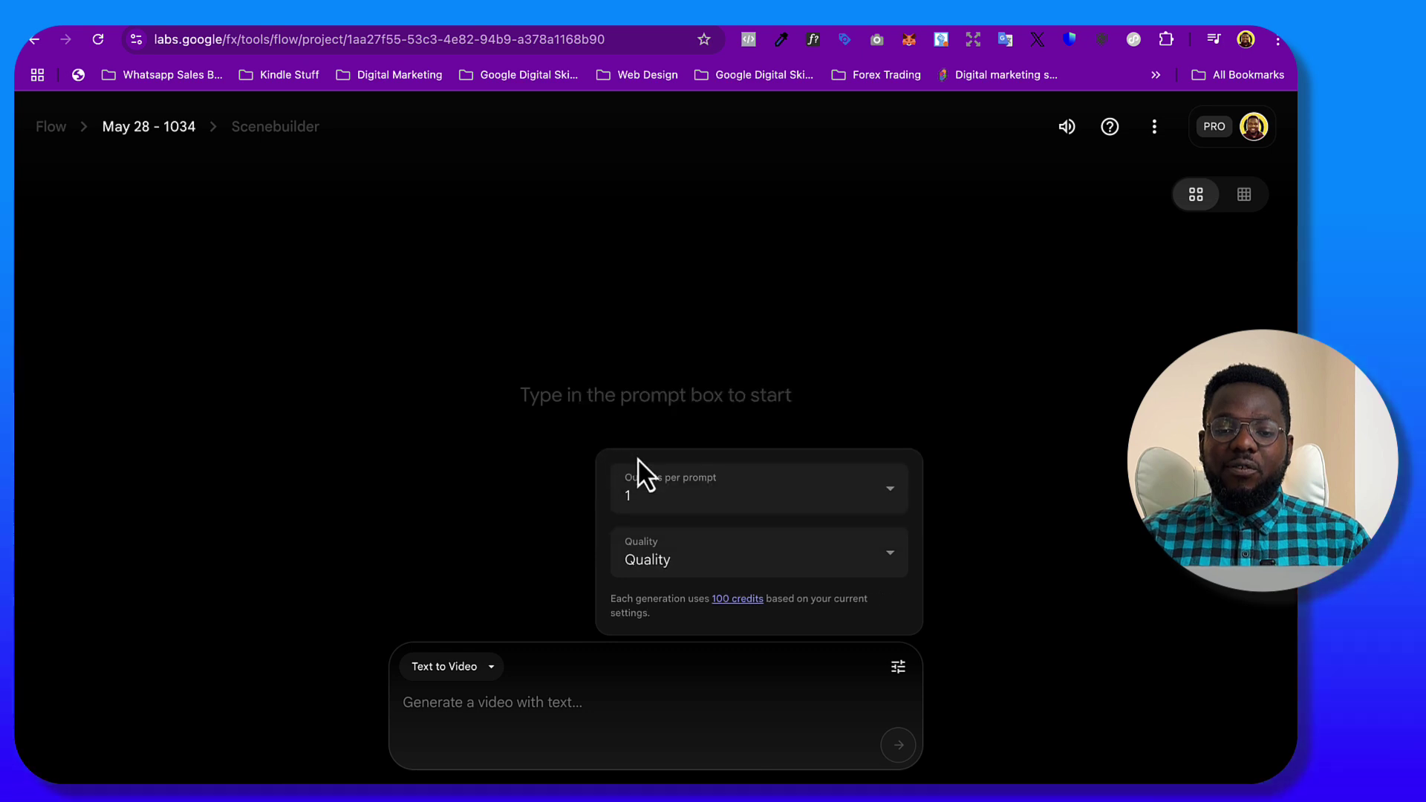
click(873, 564)
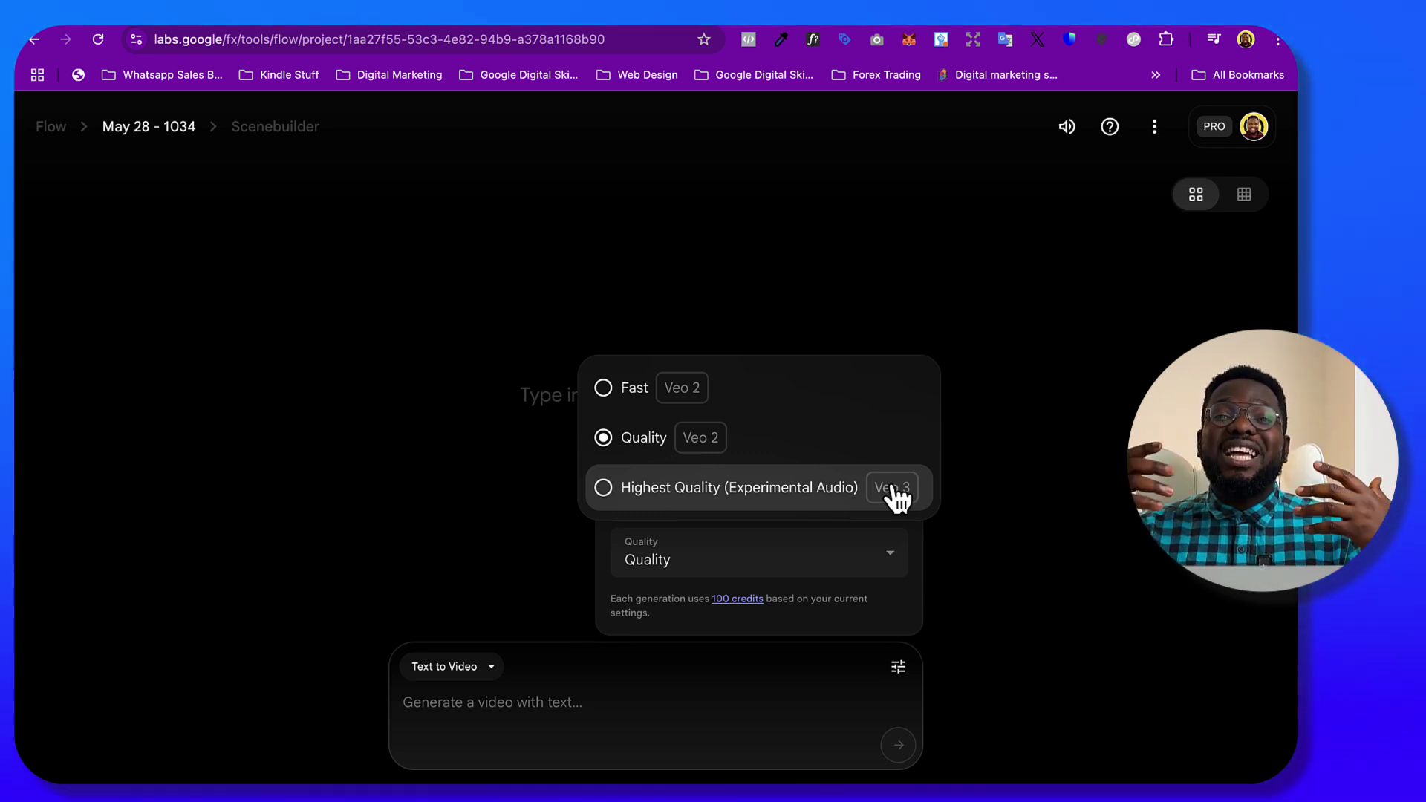
click(605, 491)
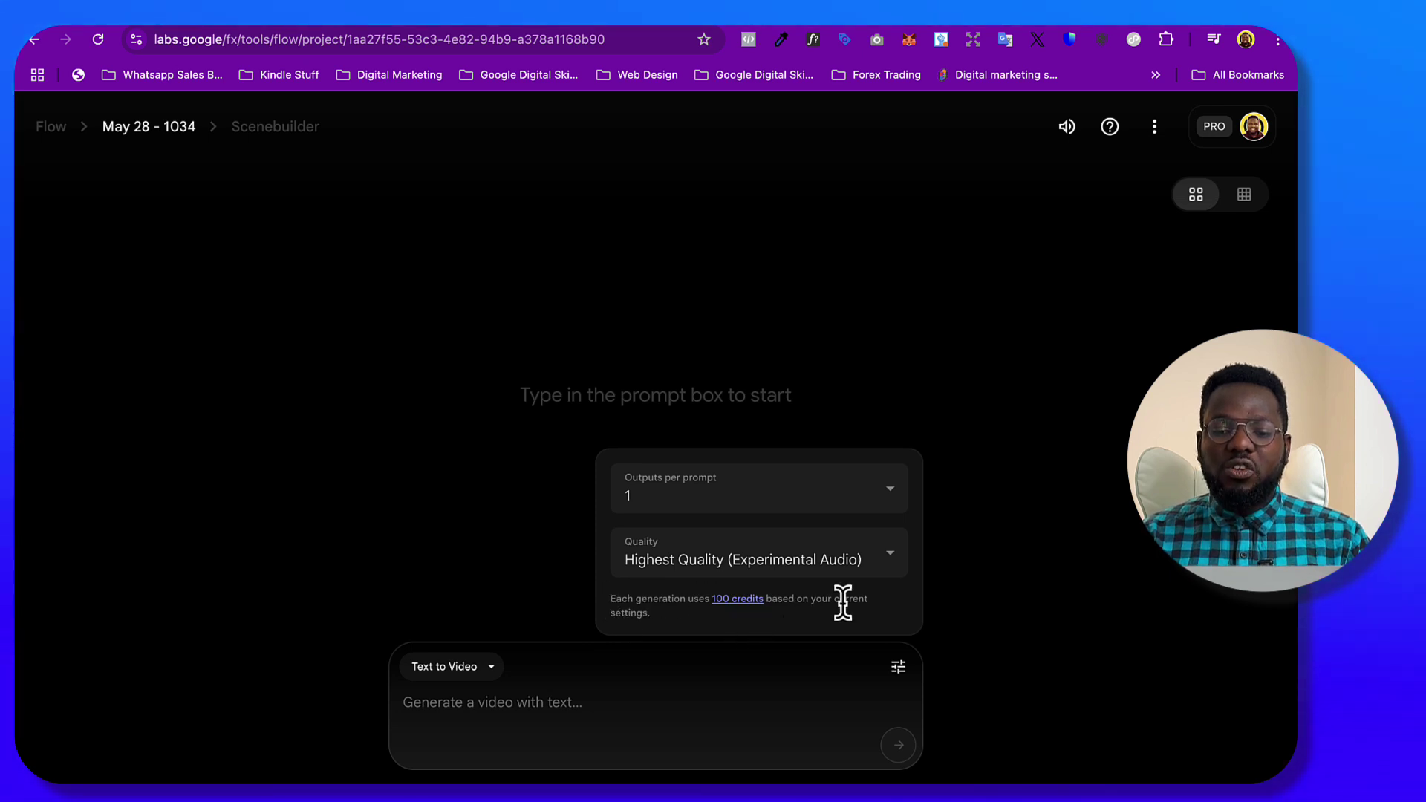
click(884, 557)
click(672, 441)
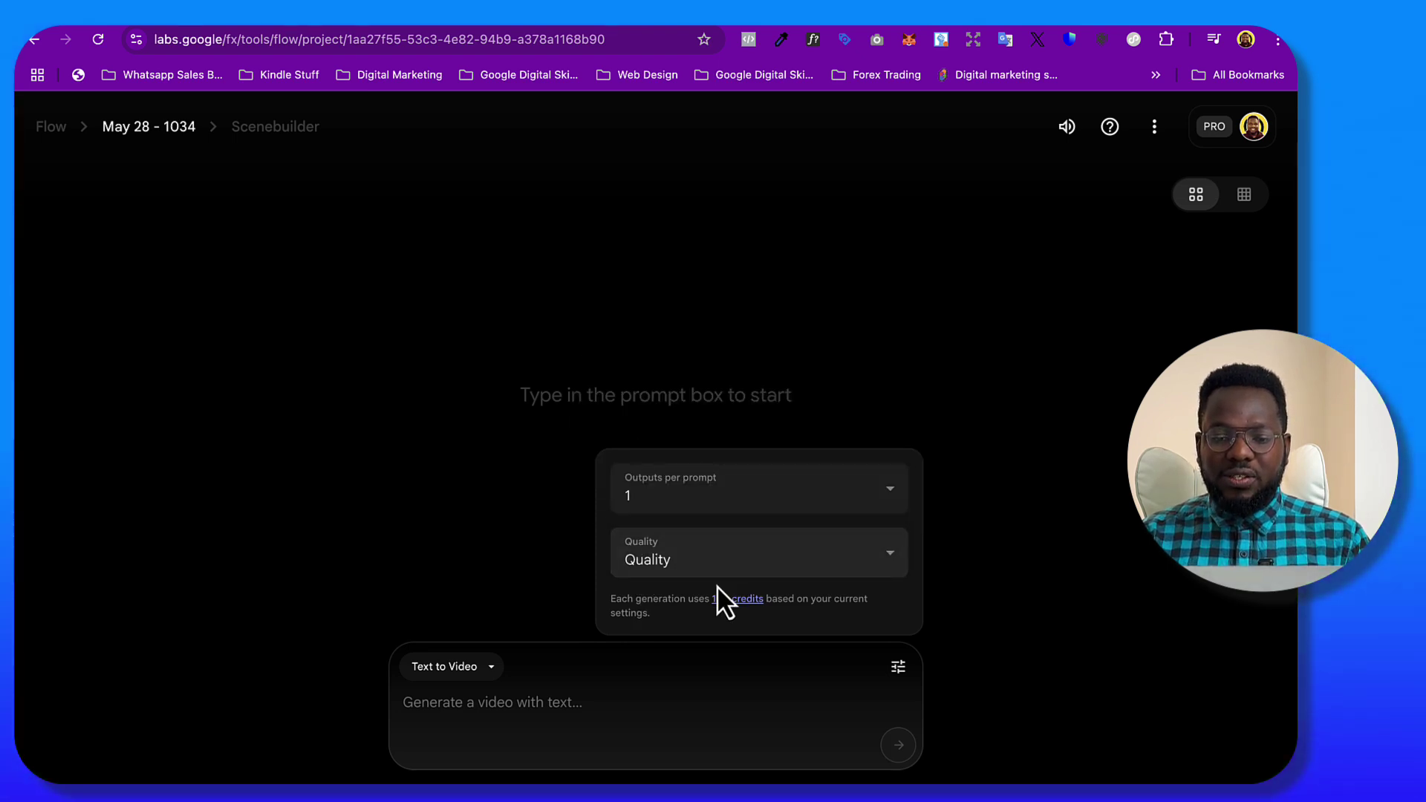
click(884, 564)
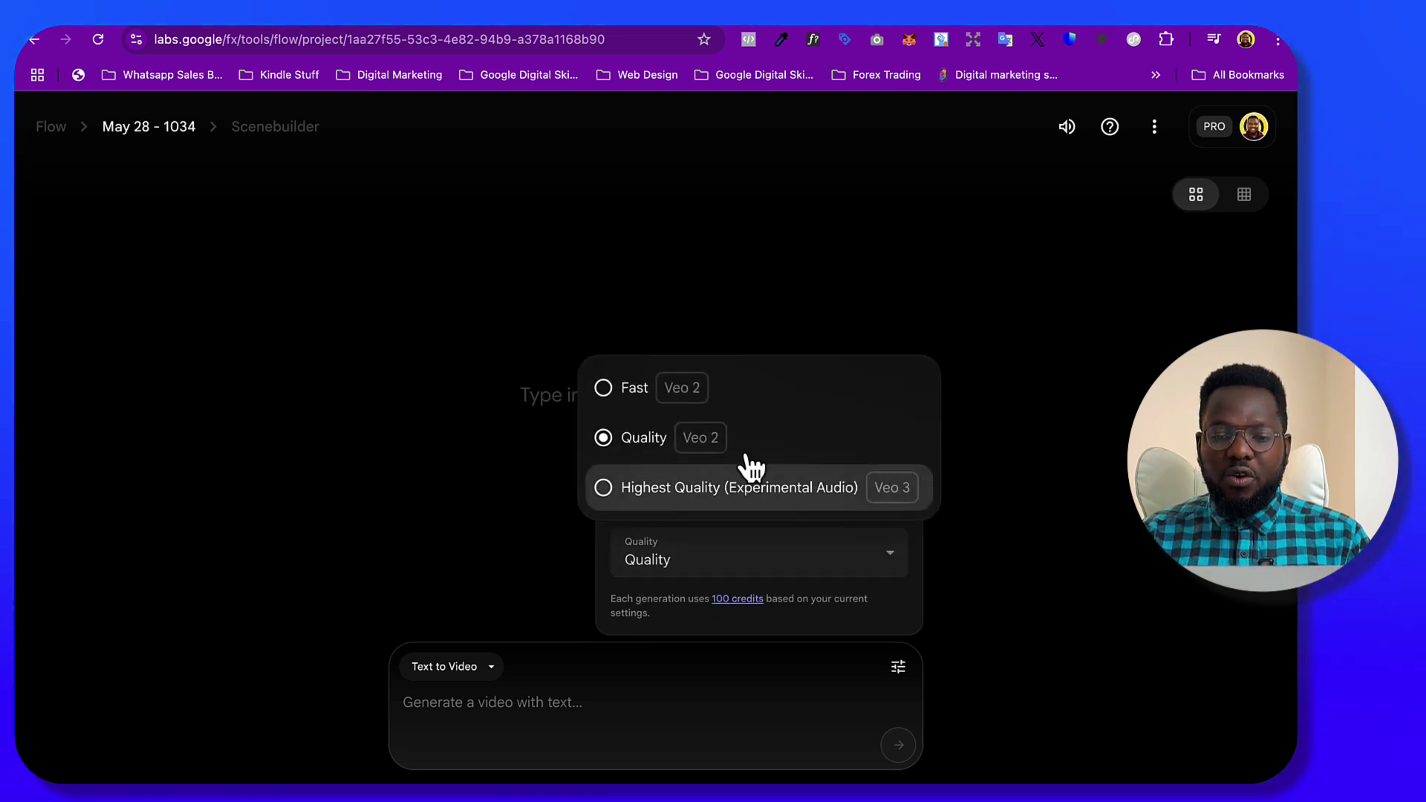
click(637, 393)
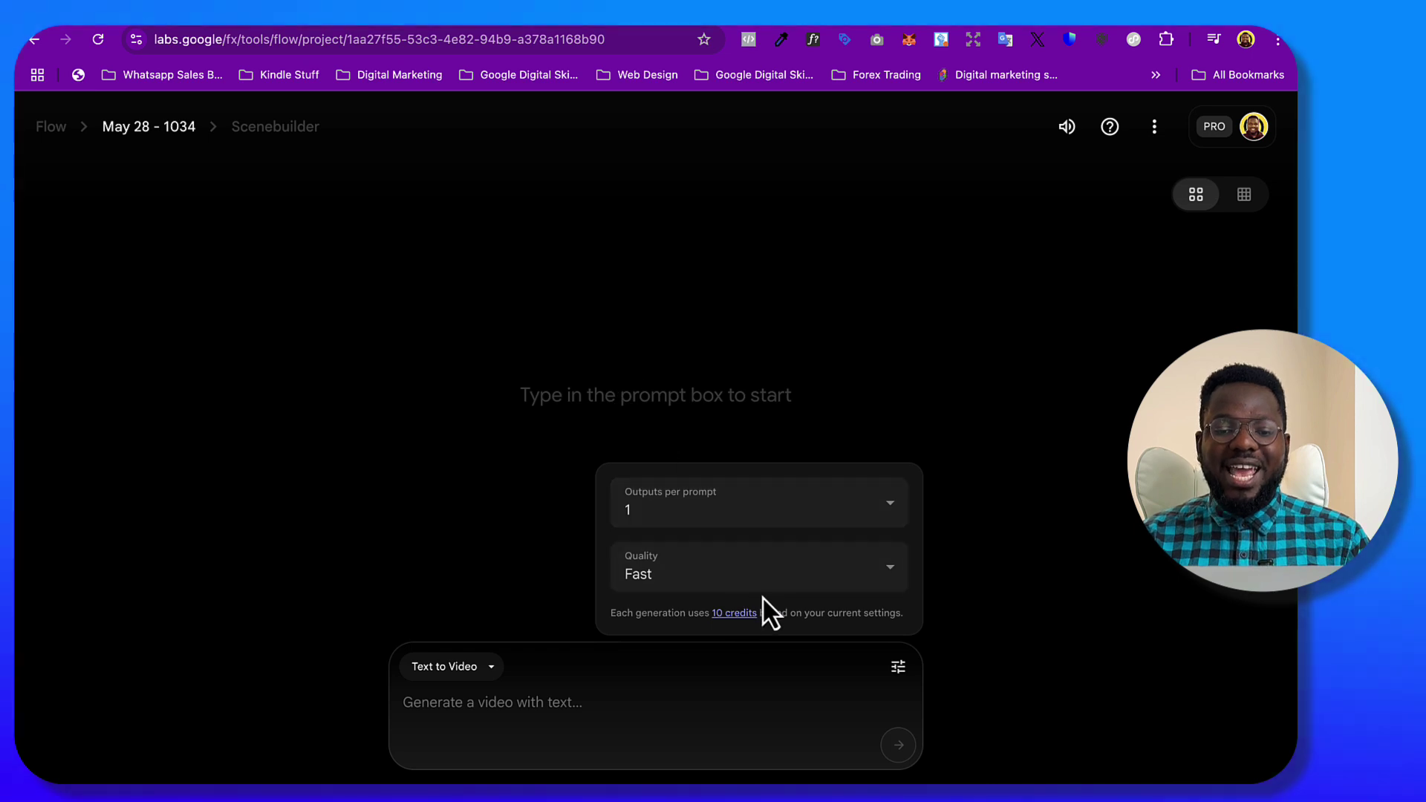
click(874, 572)
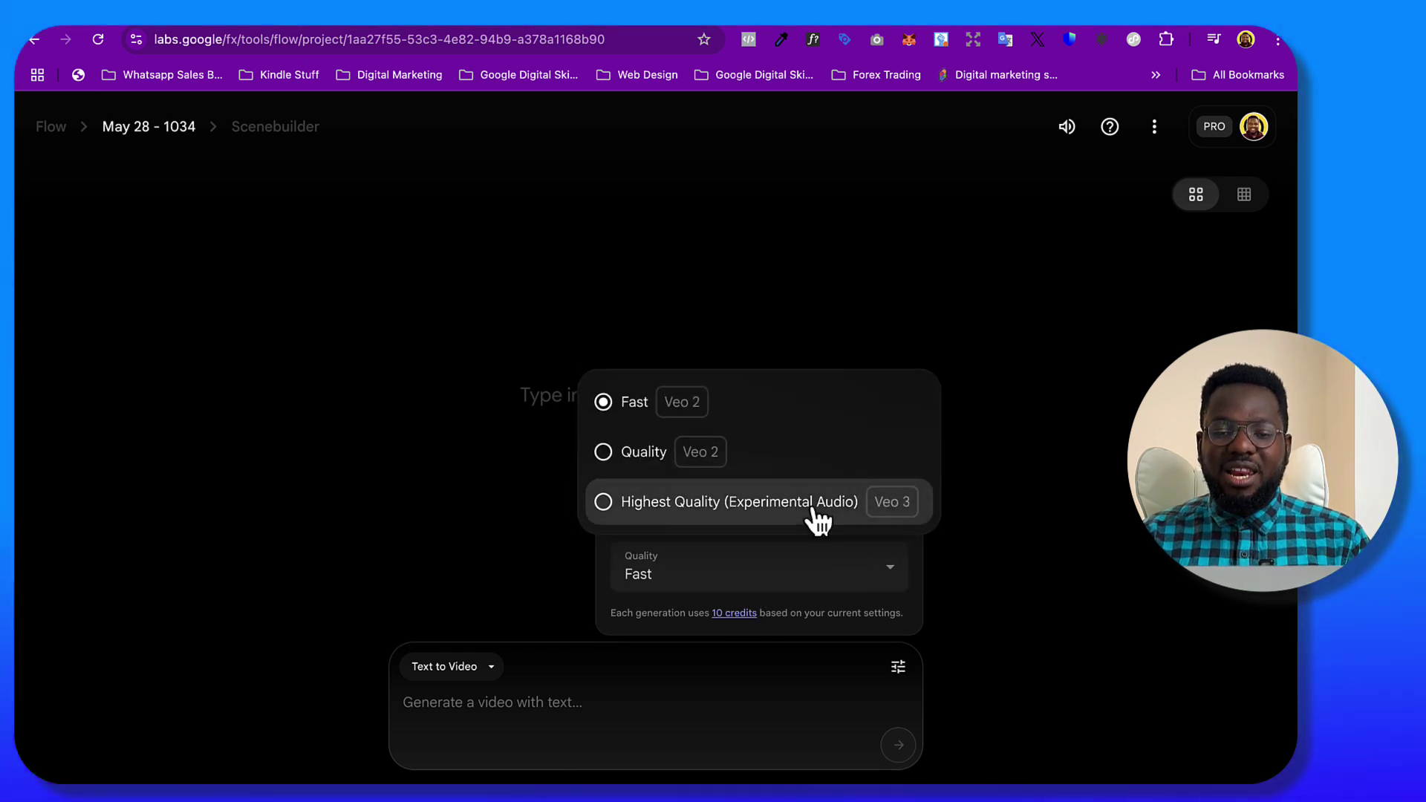
click(763, 505)
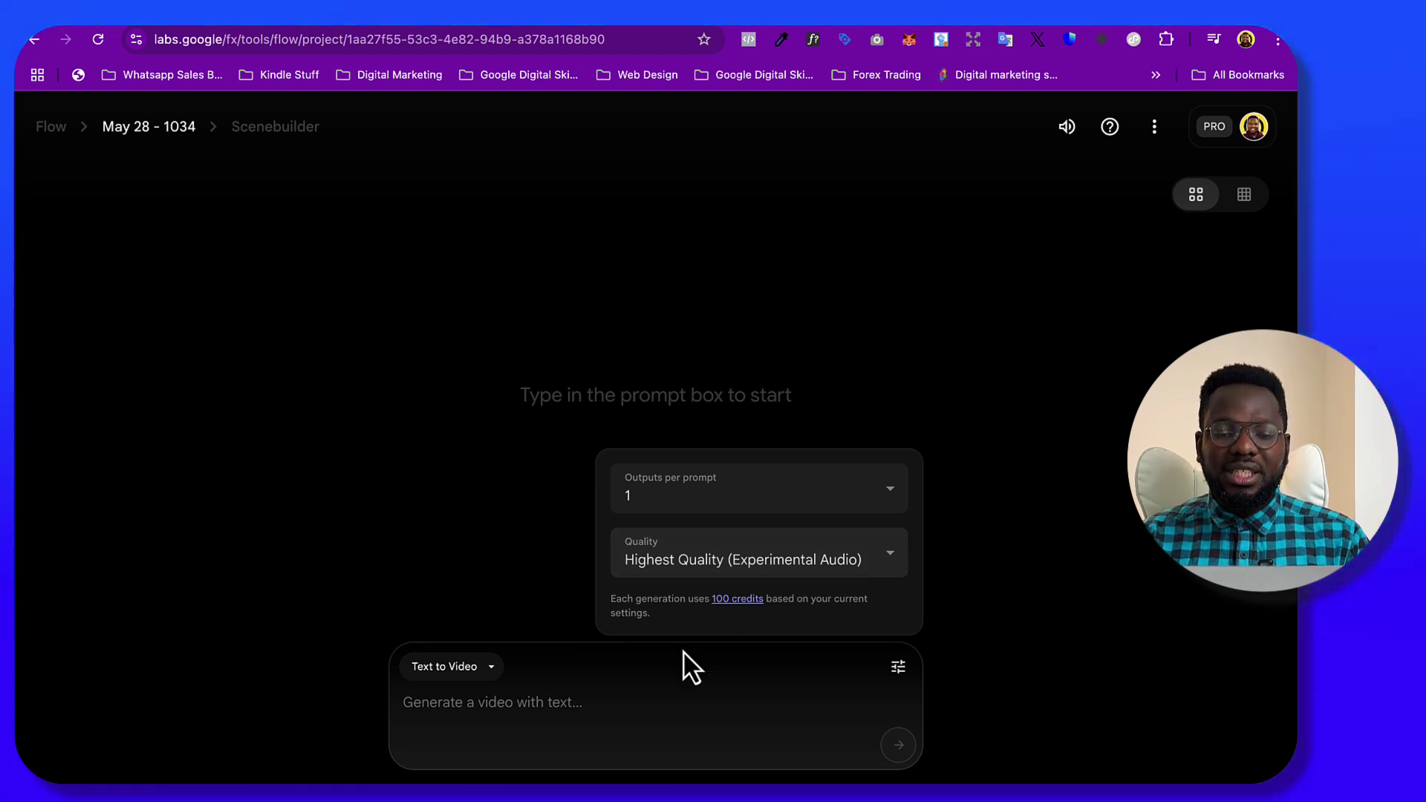
Step: Confirm Text to Video as the generation mode from the mode chip
click(558, 699)
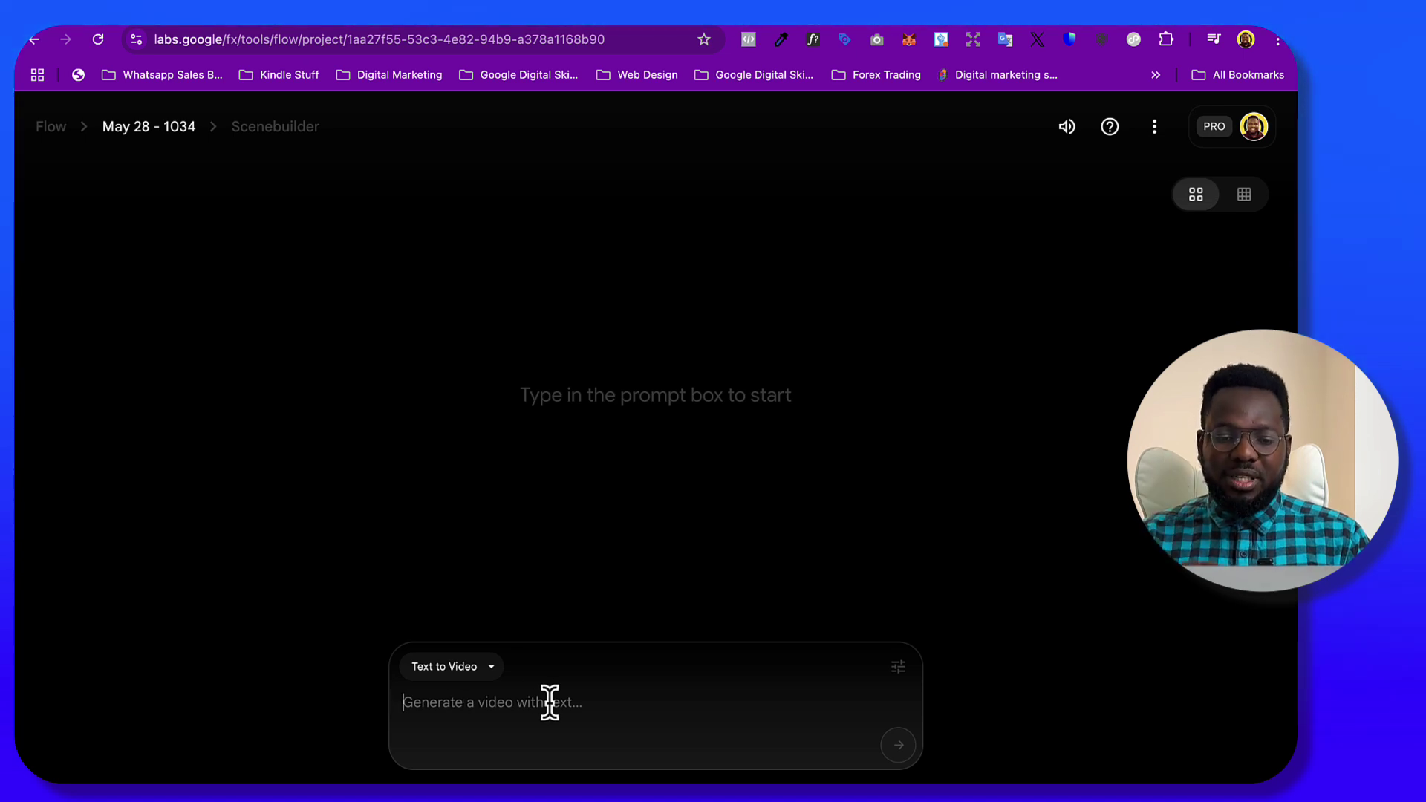
click(484, 670)
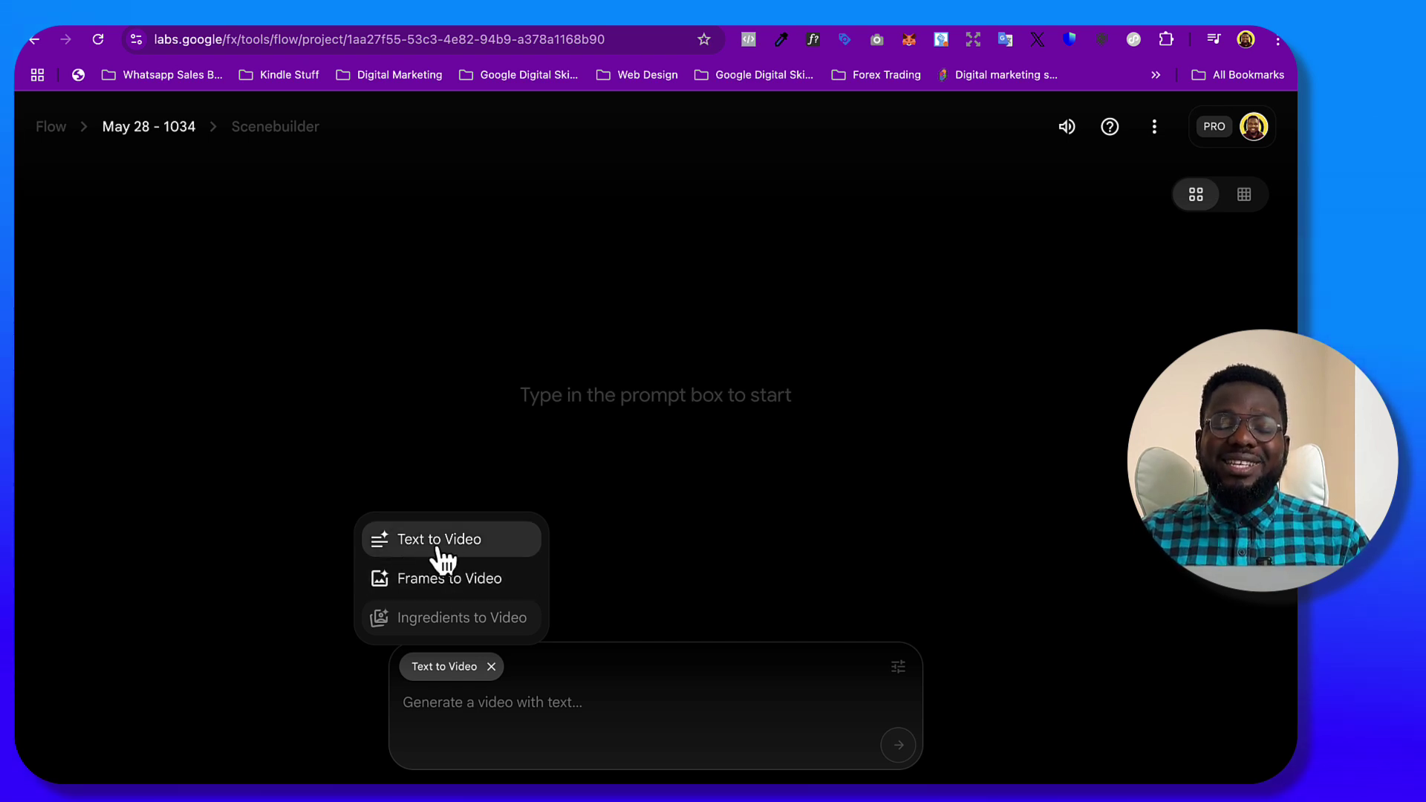
click(439, 549)
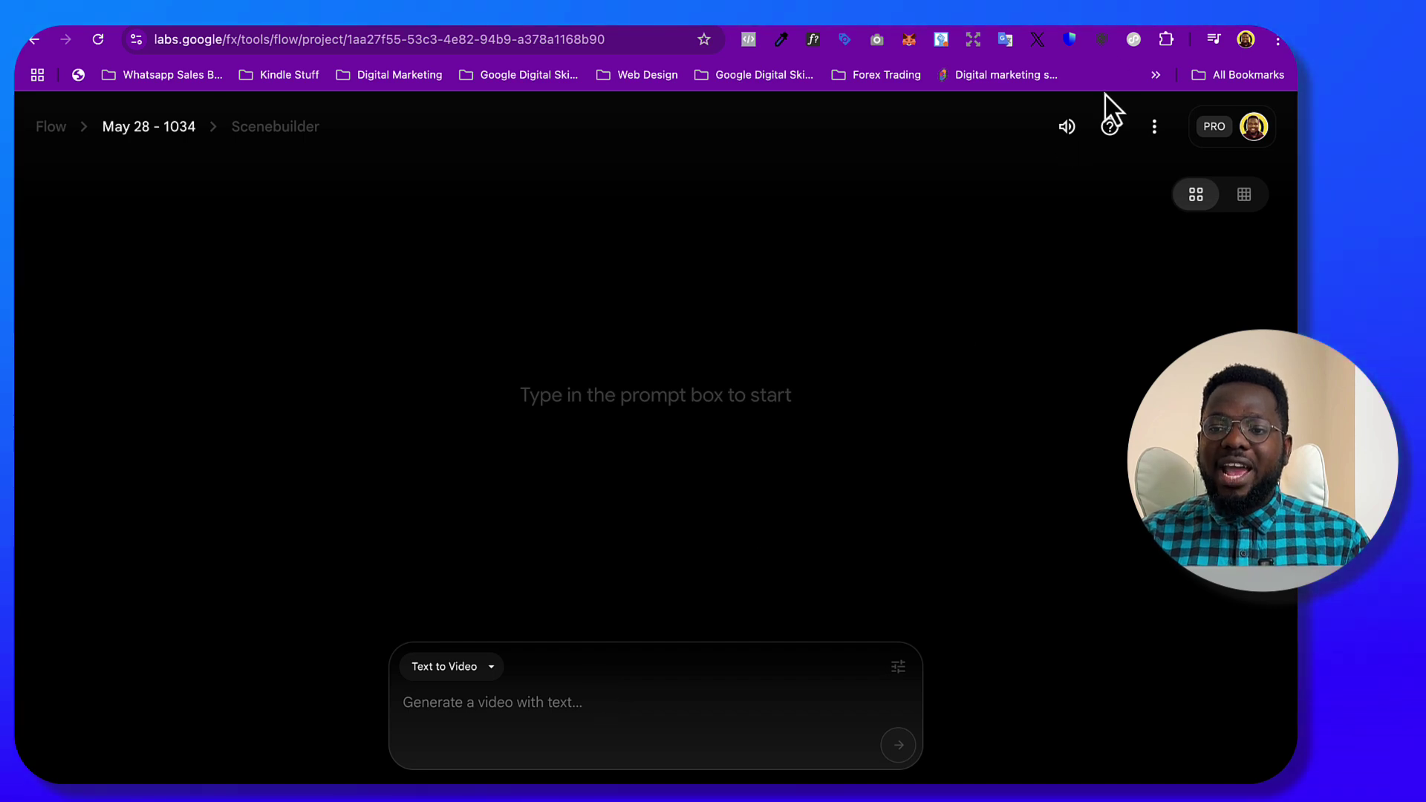
Step: In Gemini, review the Belfast request and its 'AI Reality Check in Belfast' Veo 3 prompt
click(1118, 22)
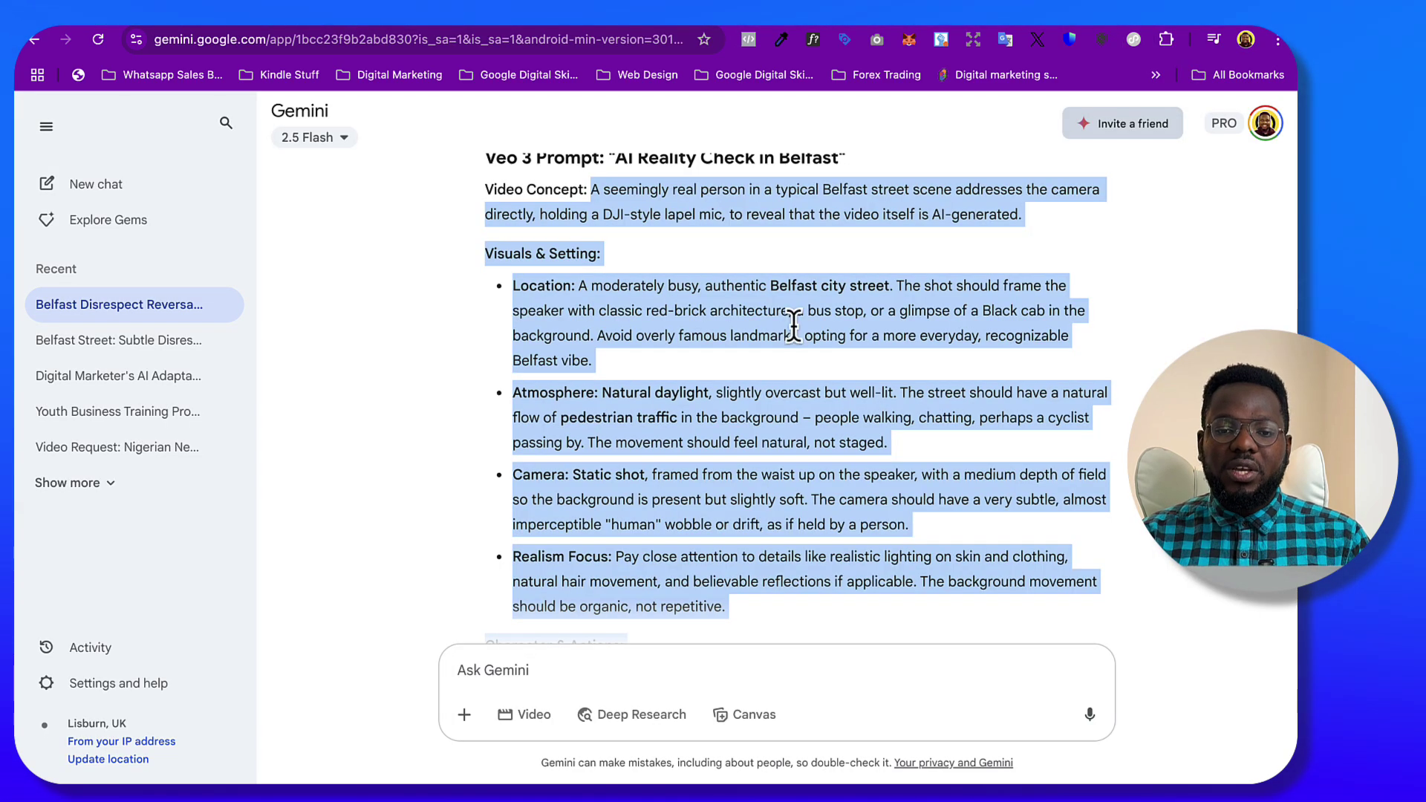
click(699, 311)
scroll(699, 309, up, 5)
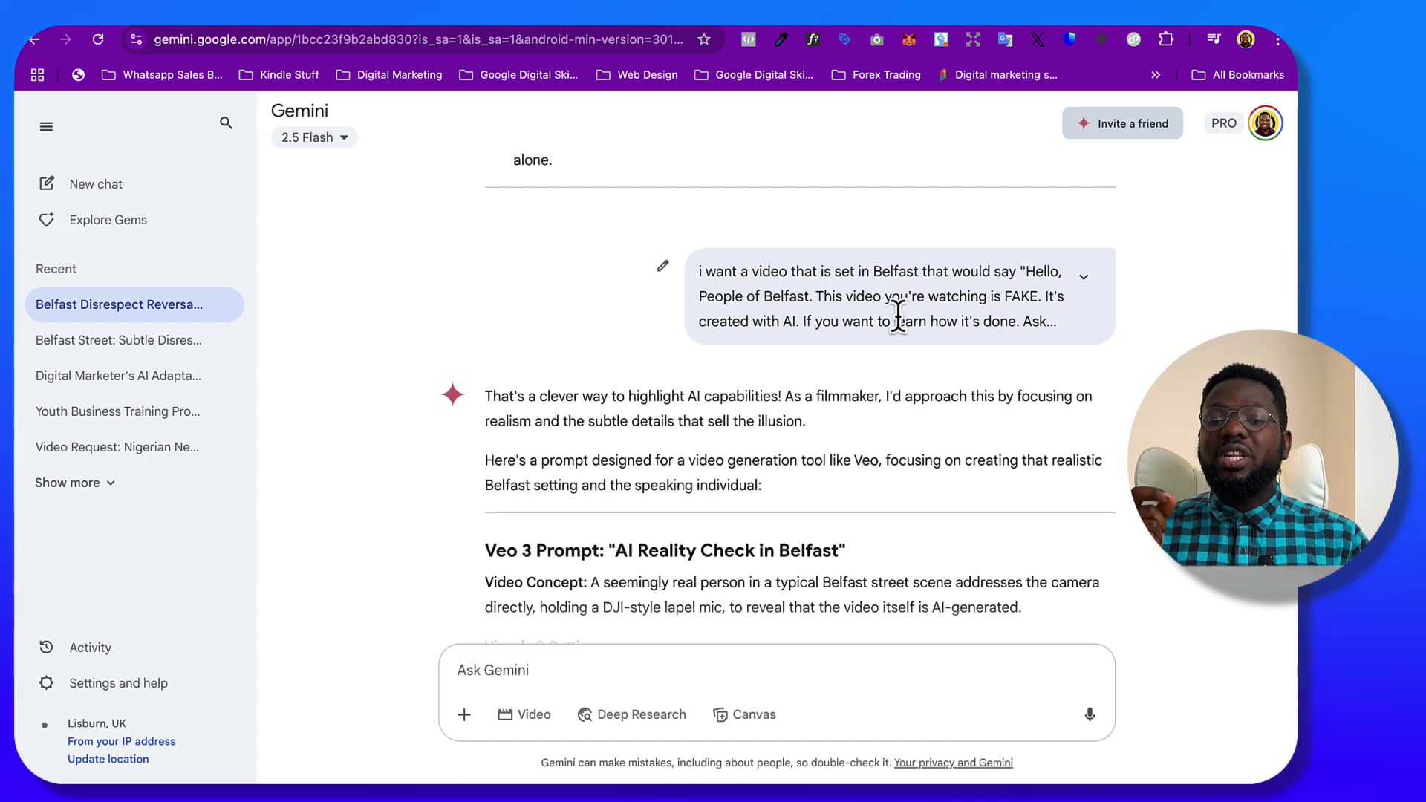
click(1084, 275)
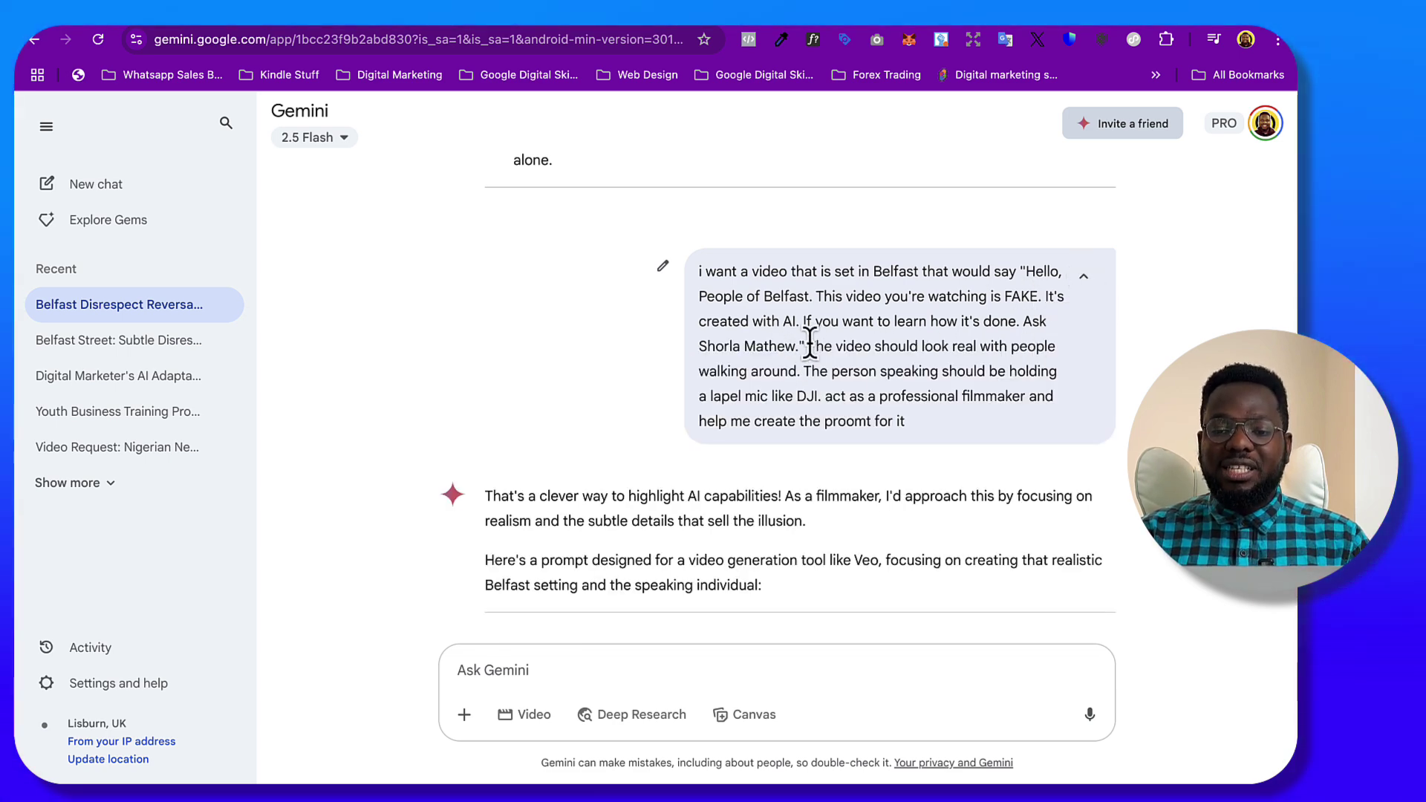
drag(809, 346, 908, 422)
click(865, 401)
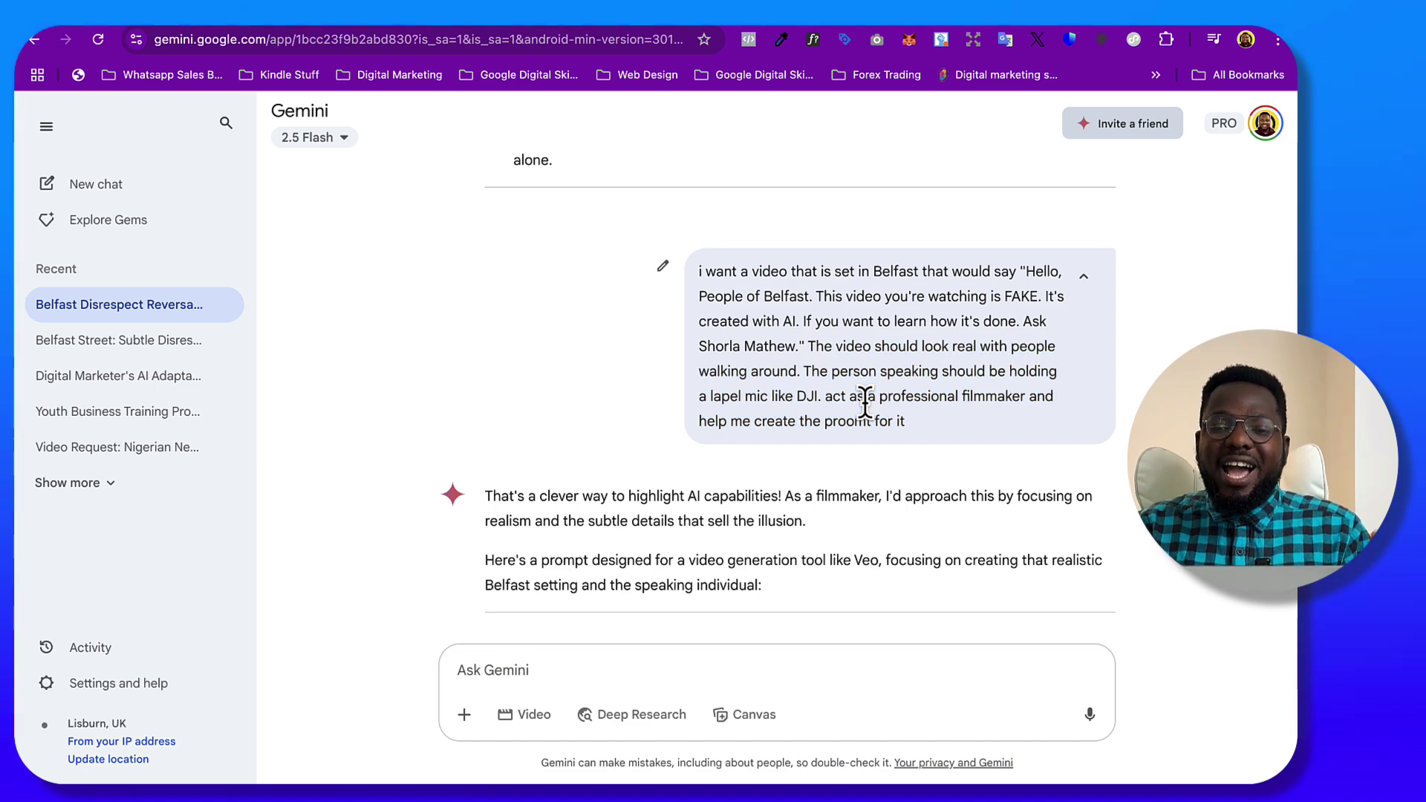
scroll(866, 404, down, 2)
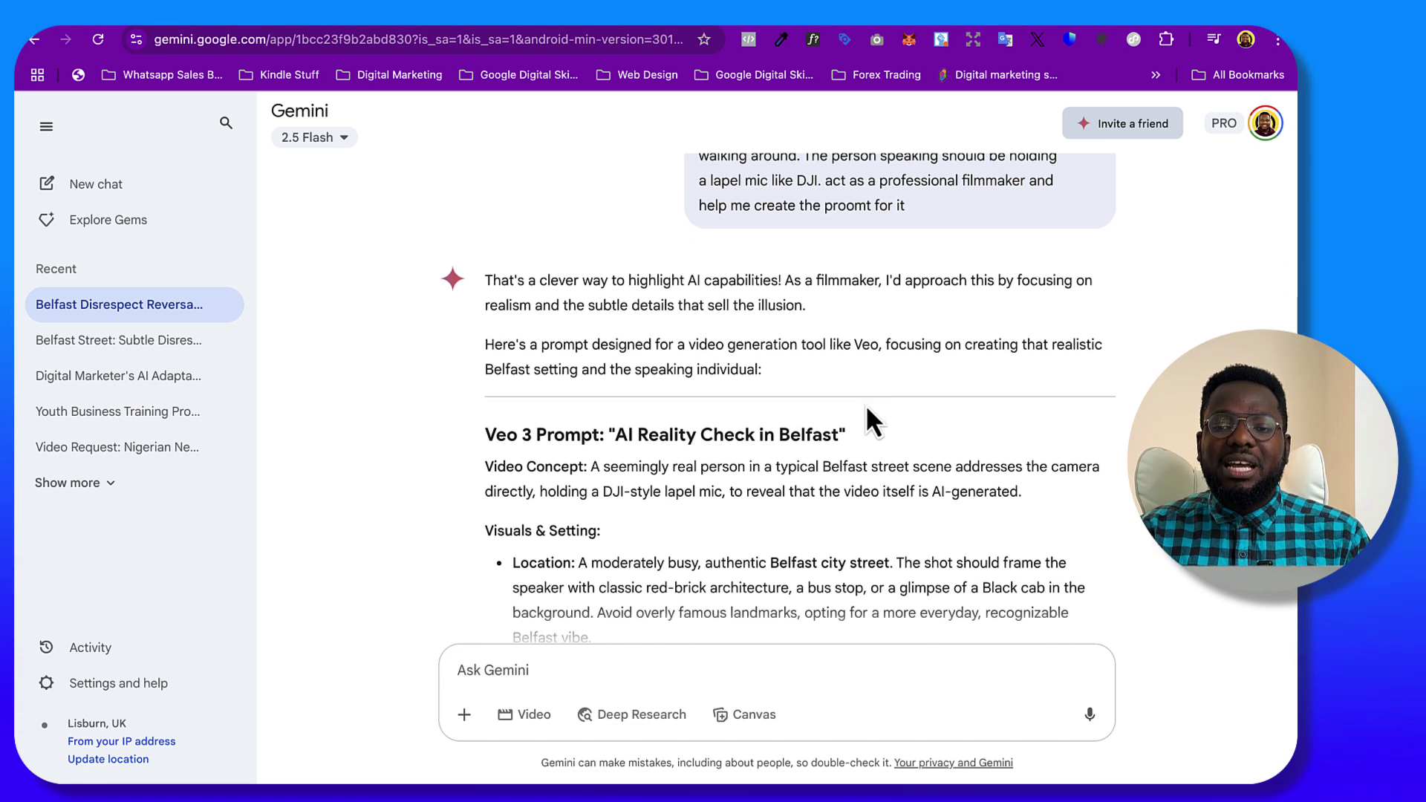
scroll(866, 404, up, 1)
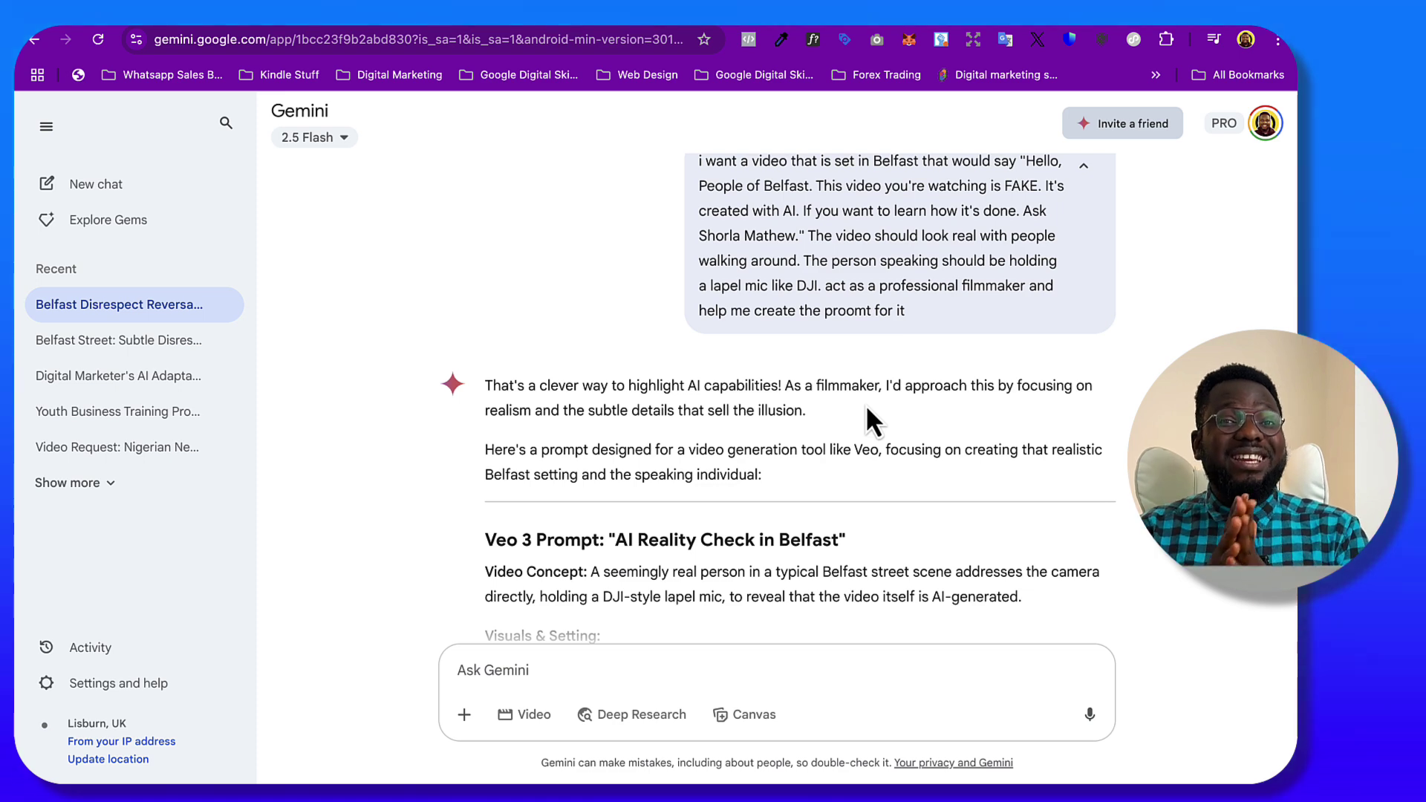
scroll(866, 404, down, 2)
scroll(814, 386, down, 2)
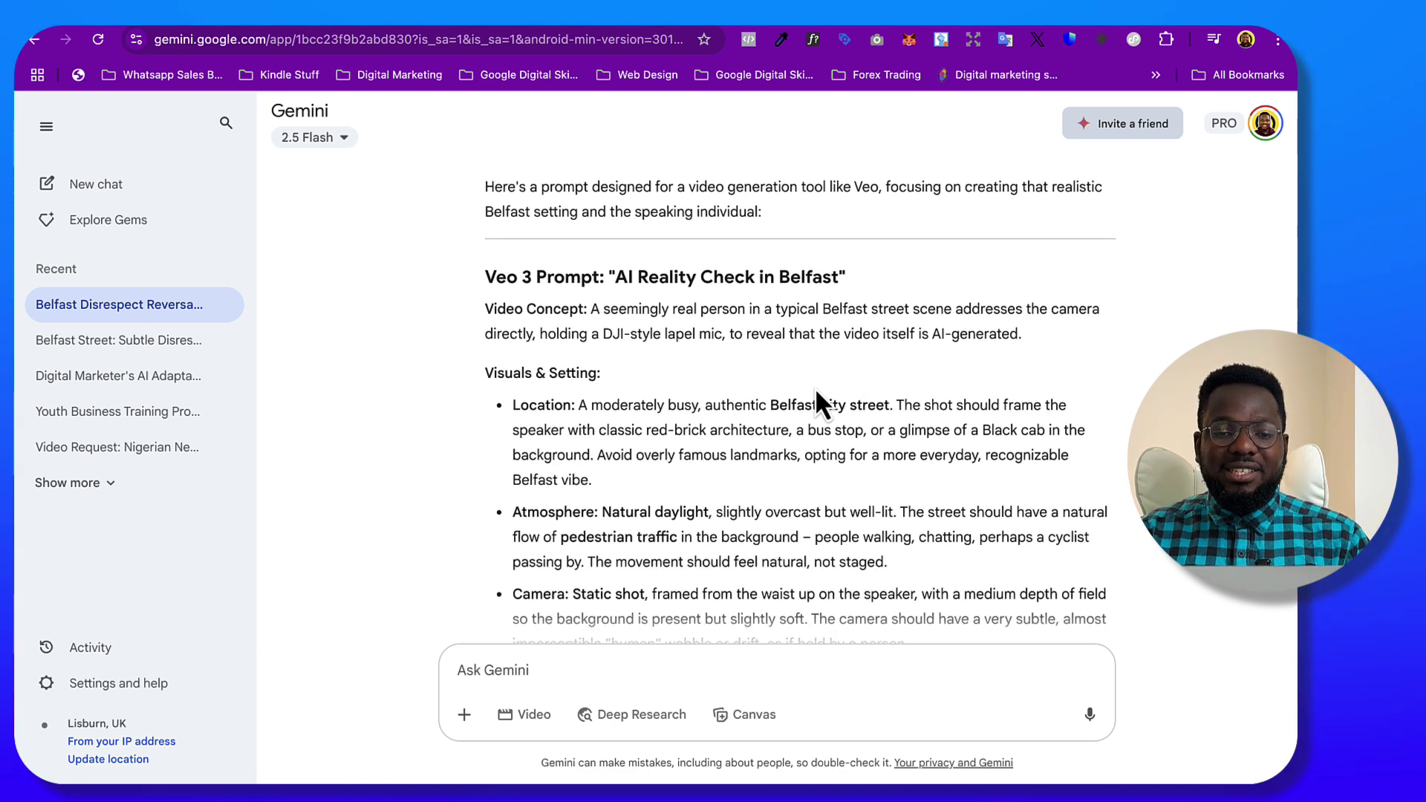
Step: Select the Veo 3 prompt text from Video Concept through the Key Directives
drag(482, 282, 654, 278)
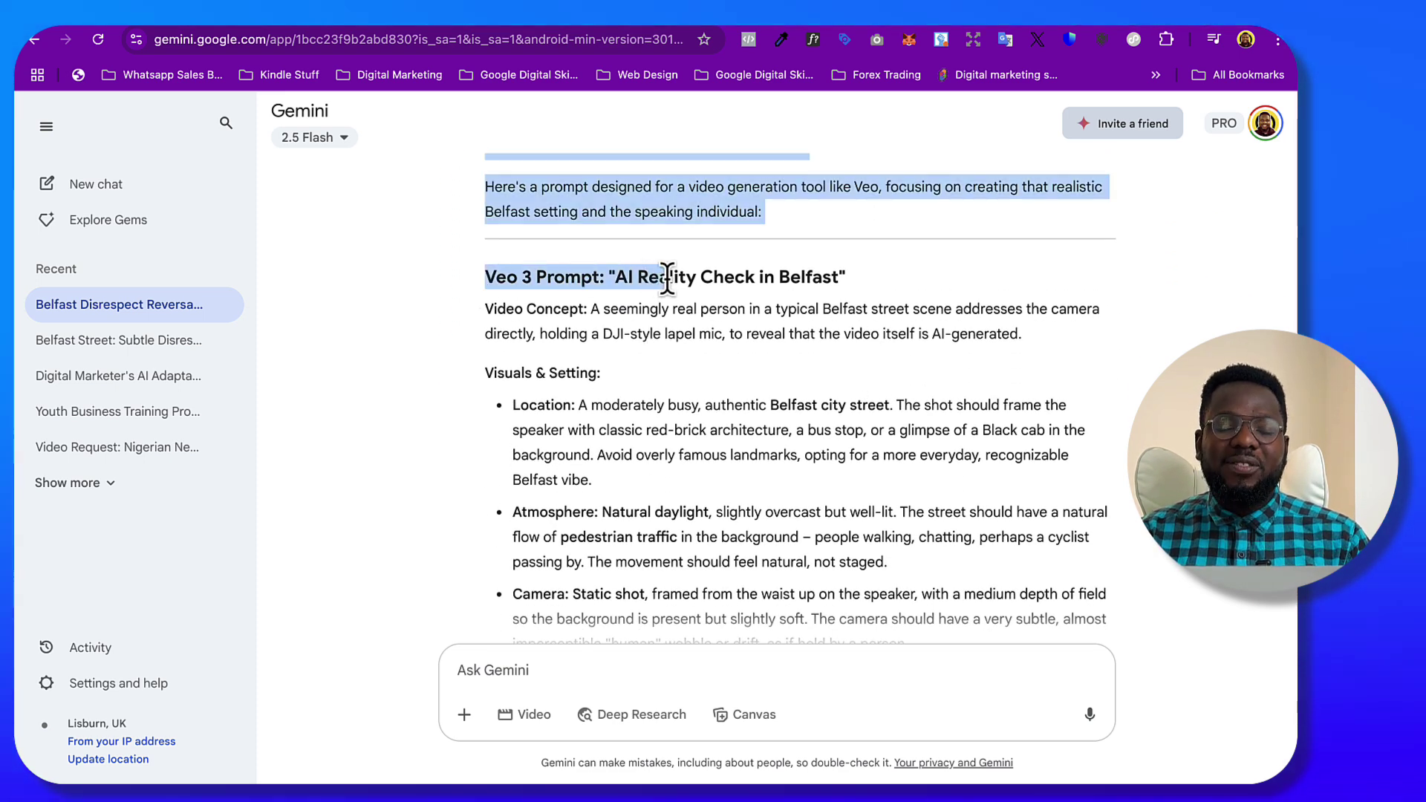
click(666, 279)
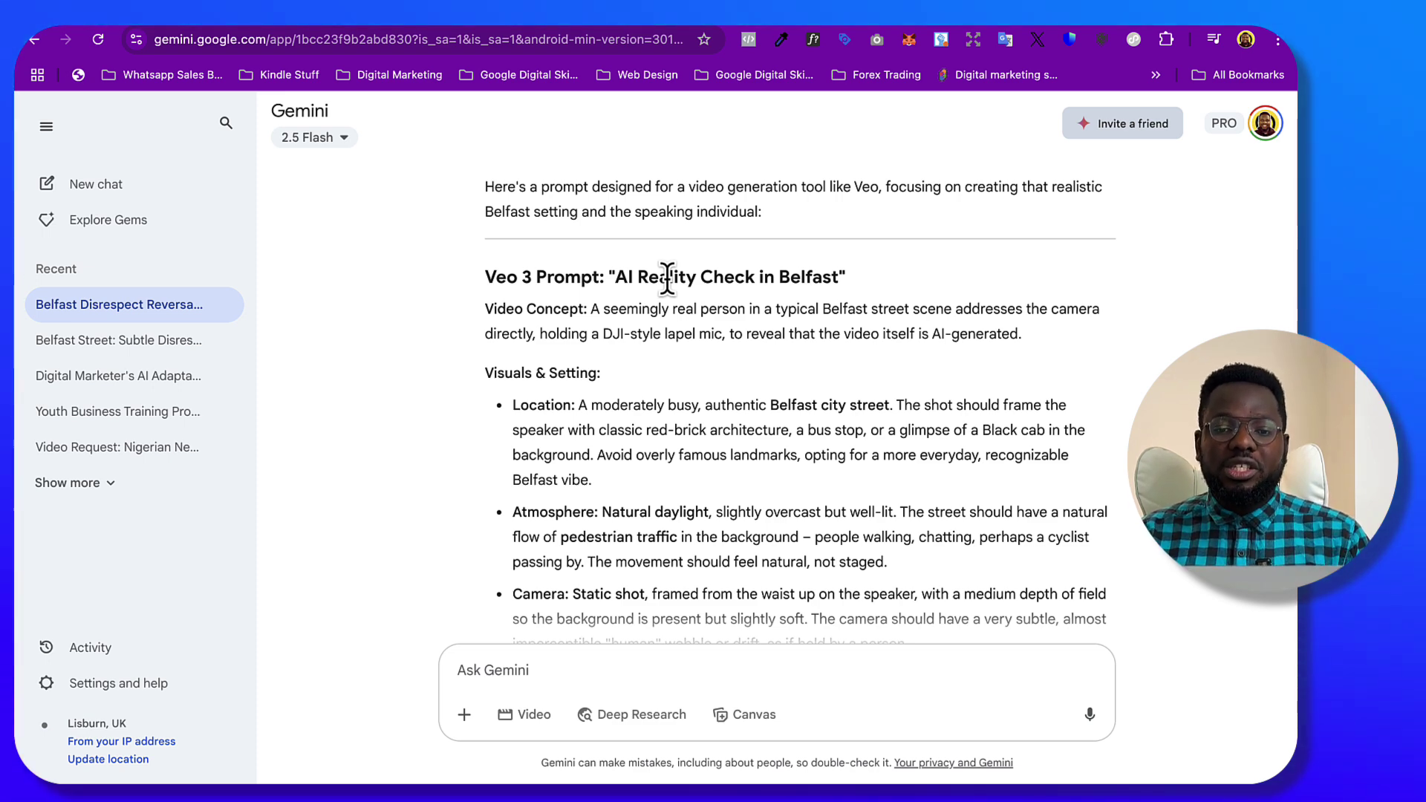
scroll(667, 279, down, 1)
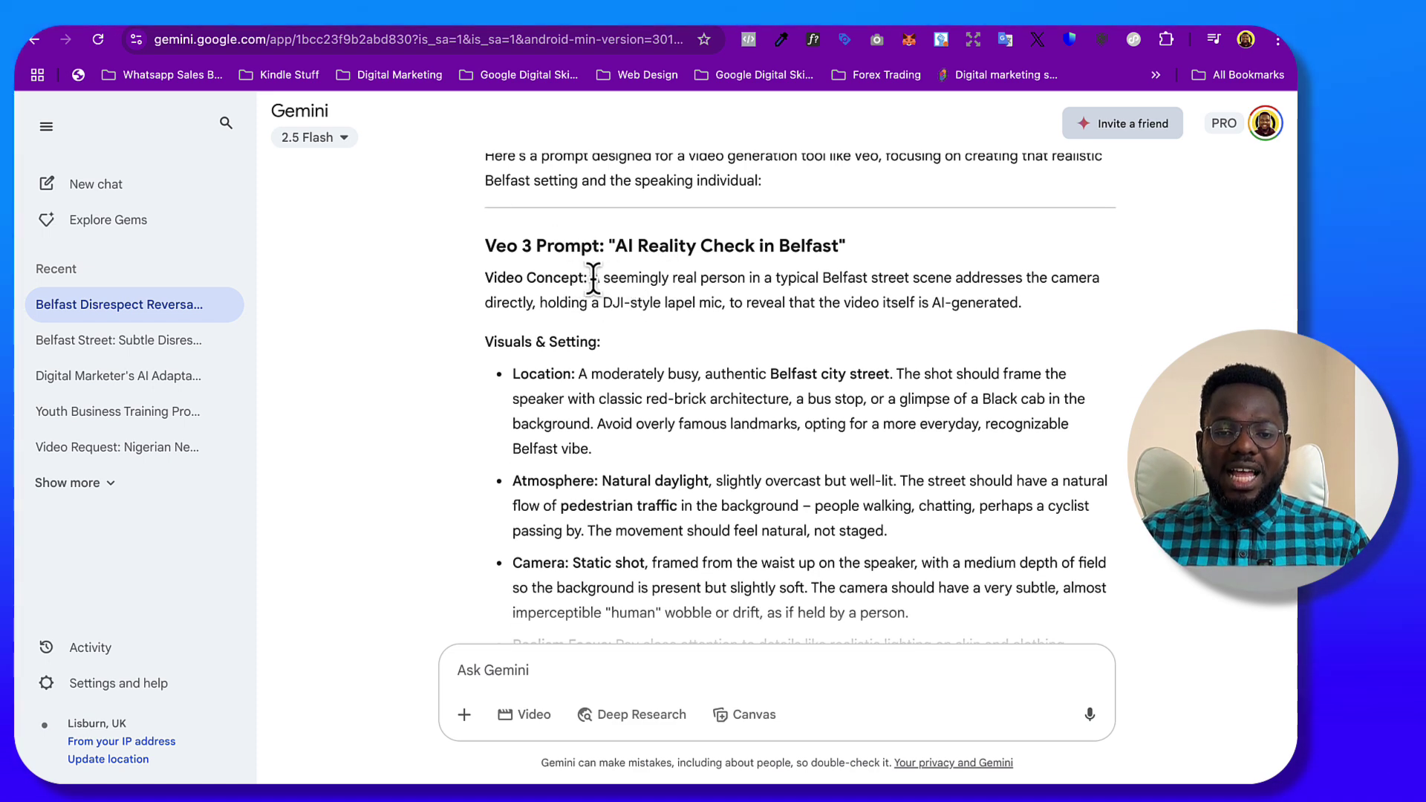
drag(592, 277, 658, 407)
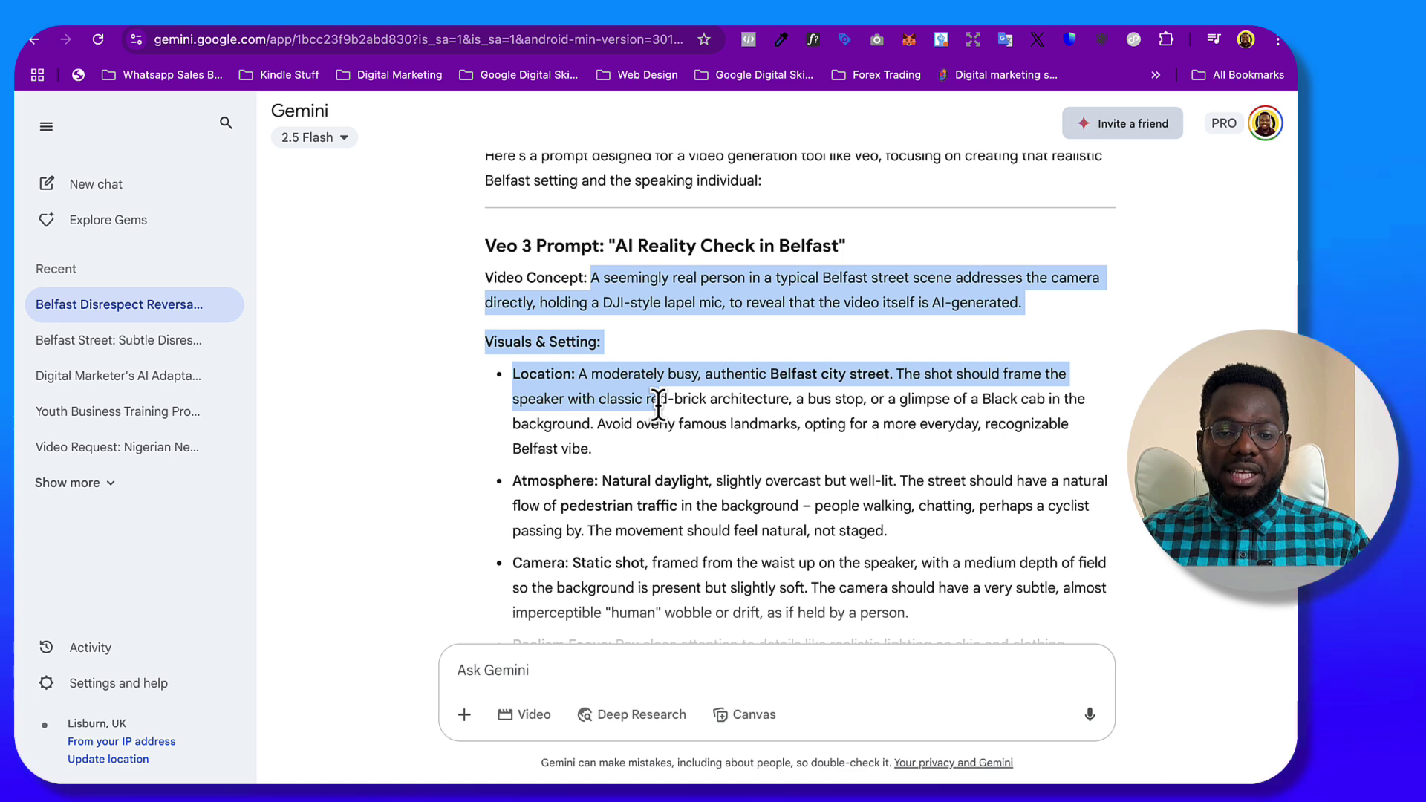
scroll(658, 407, down, 3)
scroll(658, 407, down, 3)
scroll(658, 407, down, 5)
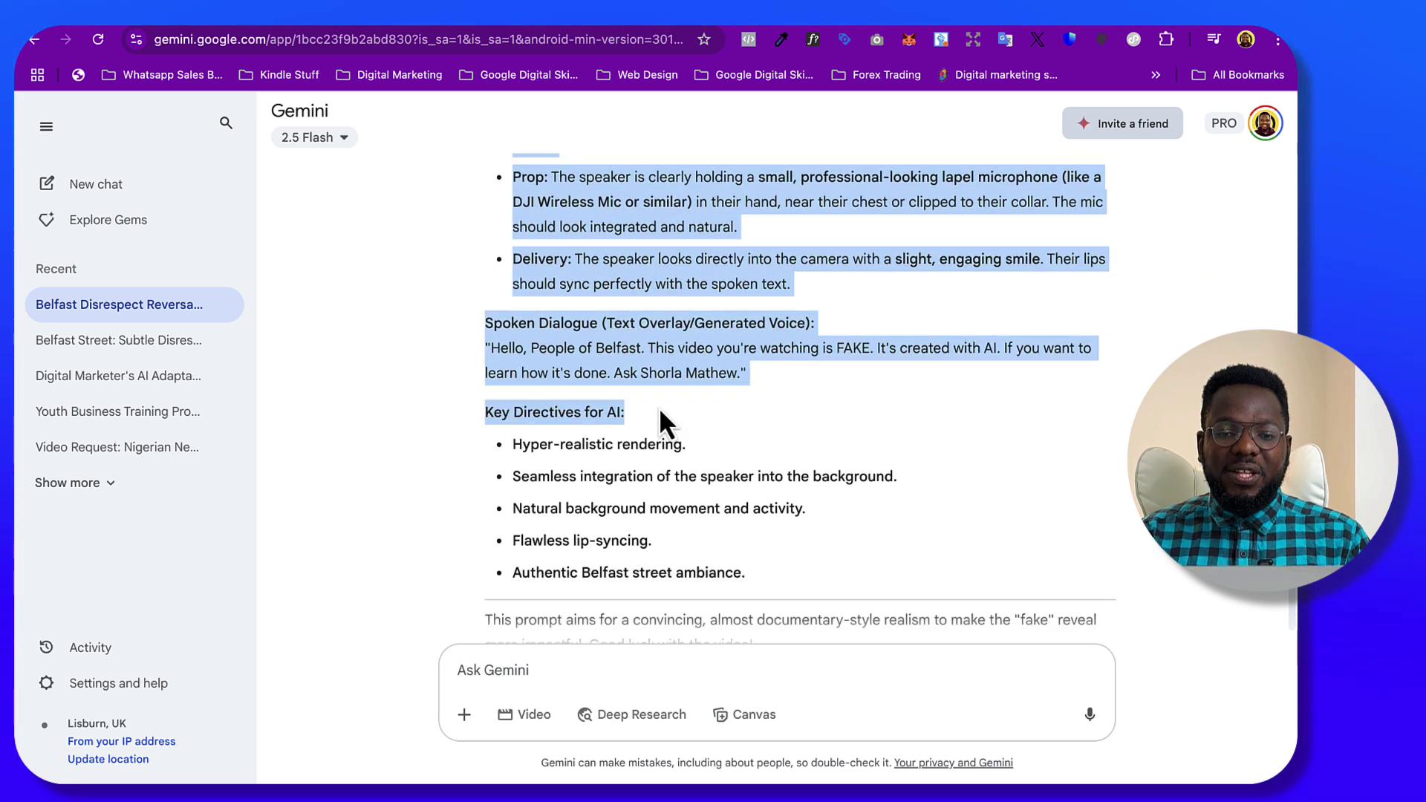
scroll(658, 407, down, 1)
mouse_move(658, 407)
mouse_down()
mouse_move(752, 445)
mouse_move(777, 484)
mouse_up()
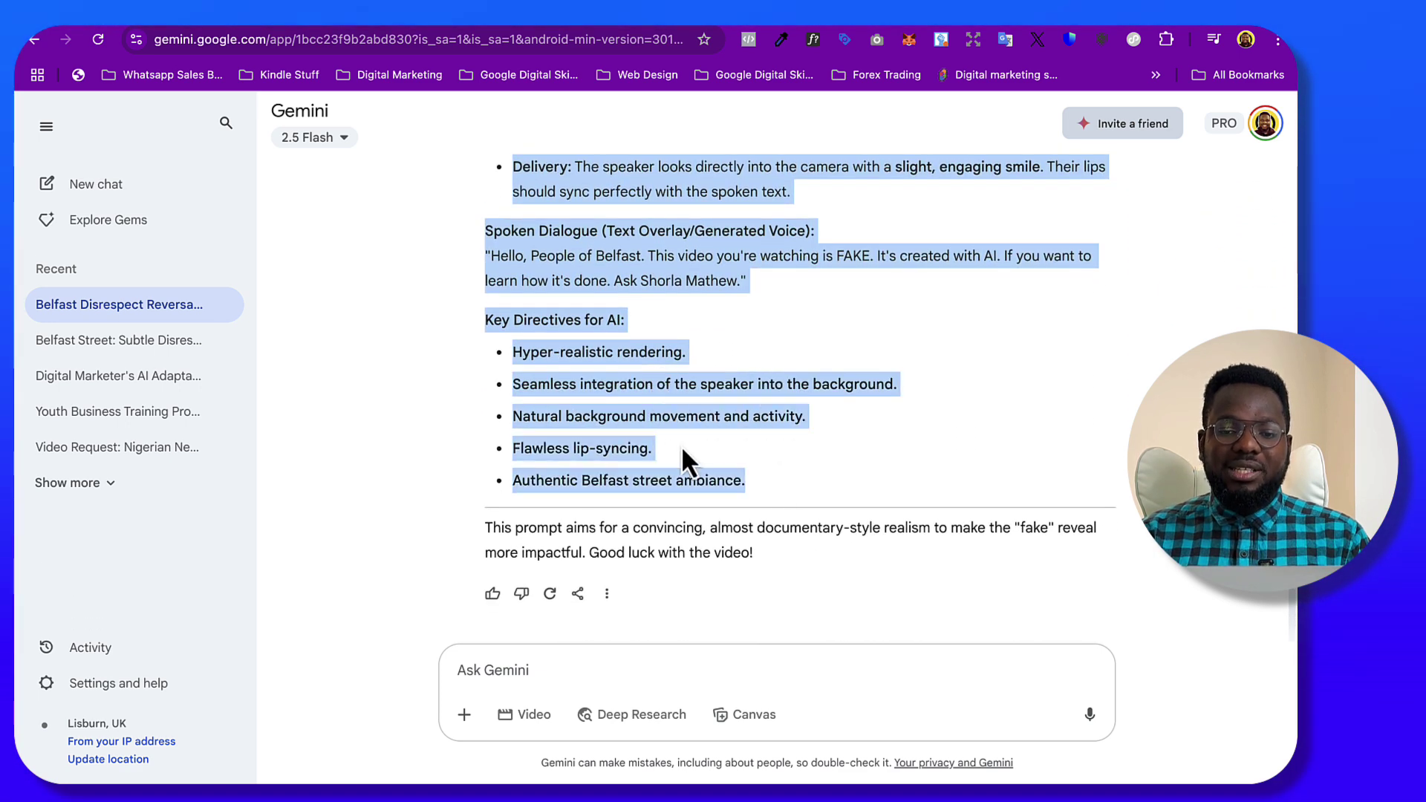
Step: Copy the selected prompt and return to the Google Flow project
right_click(616, 385)
click(673, 427)
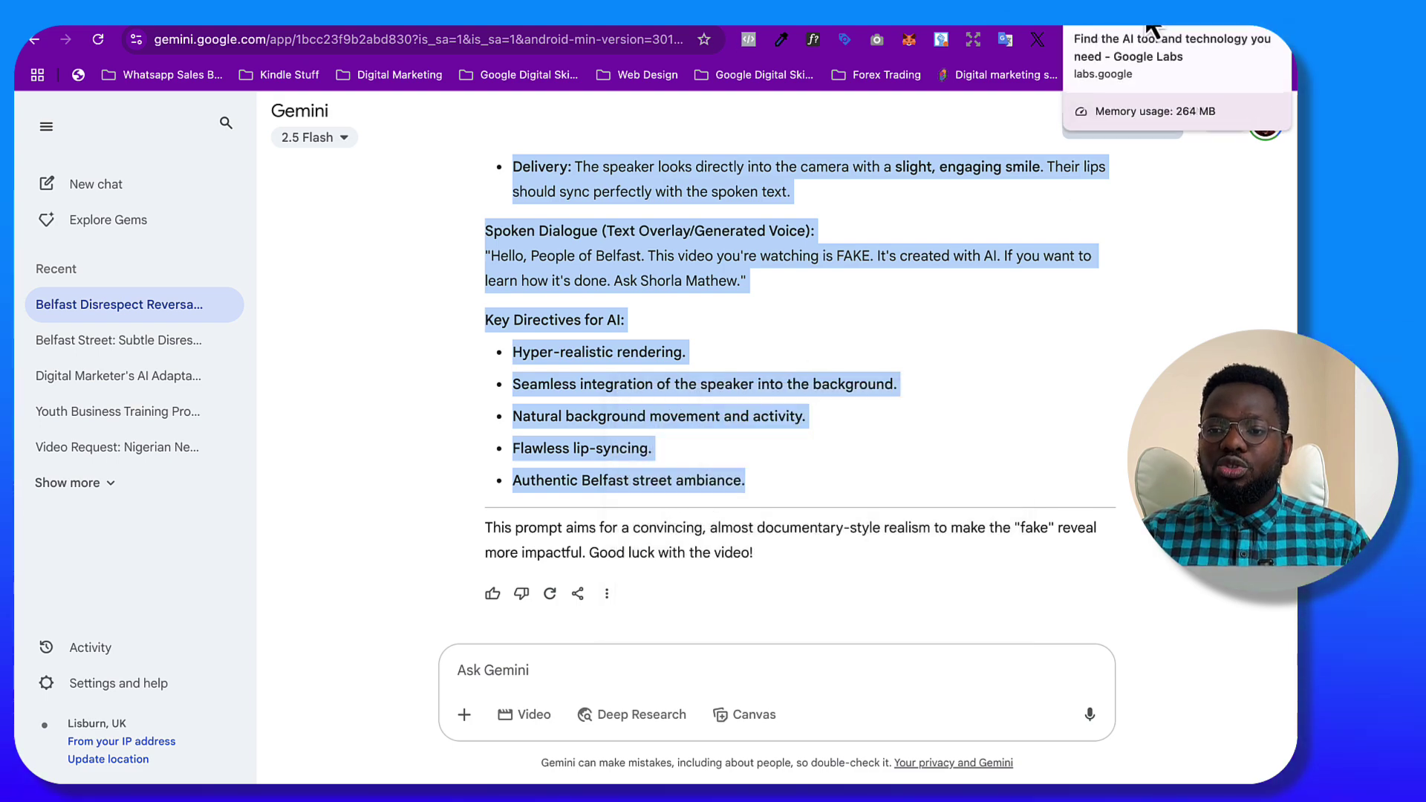
click(1160, 31)
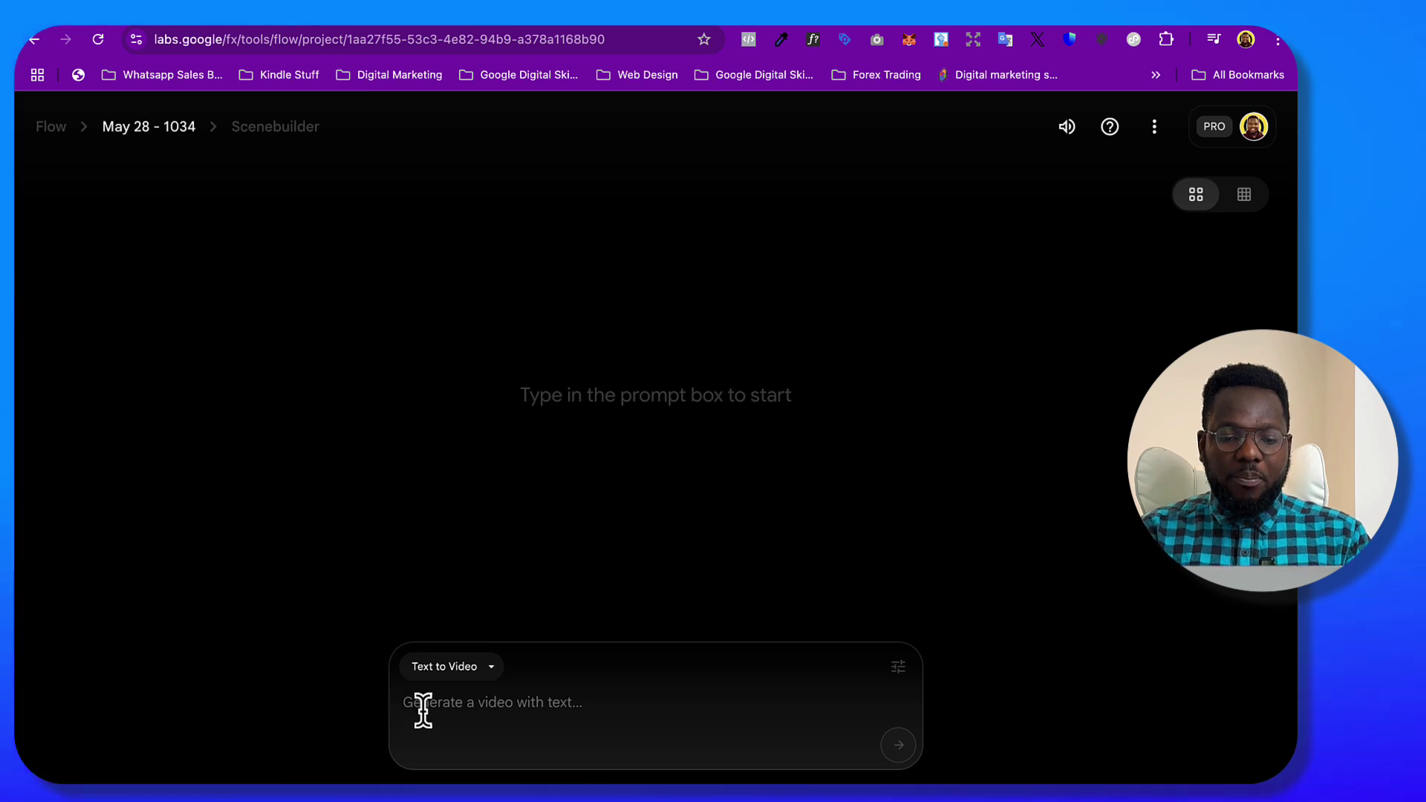
Step: Paste the Belfast presenter prompt into the prompt box, review it, and submit it
key(ctrl+v)
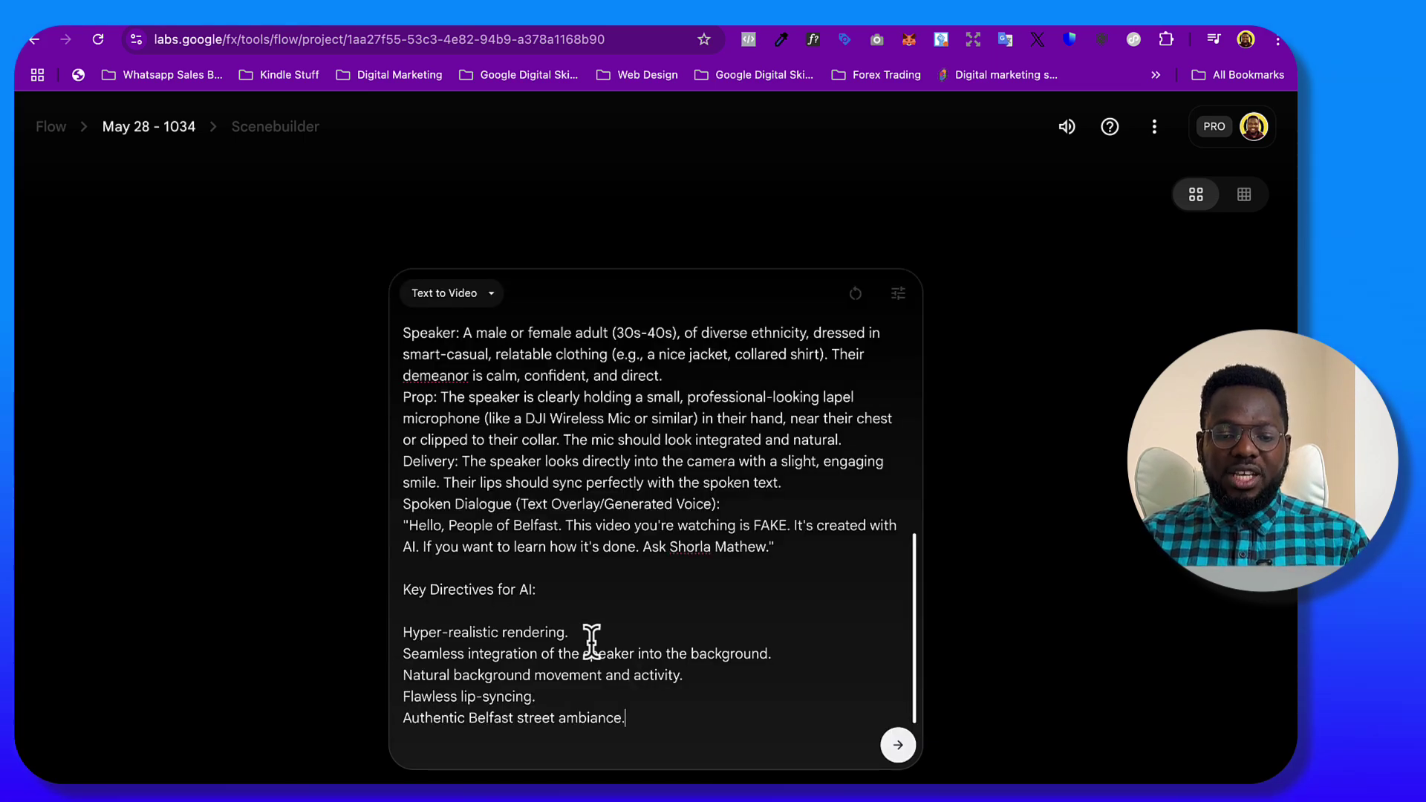
scroll(606, 509, up, 2)
scroll(613, 510, up, 10)
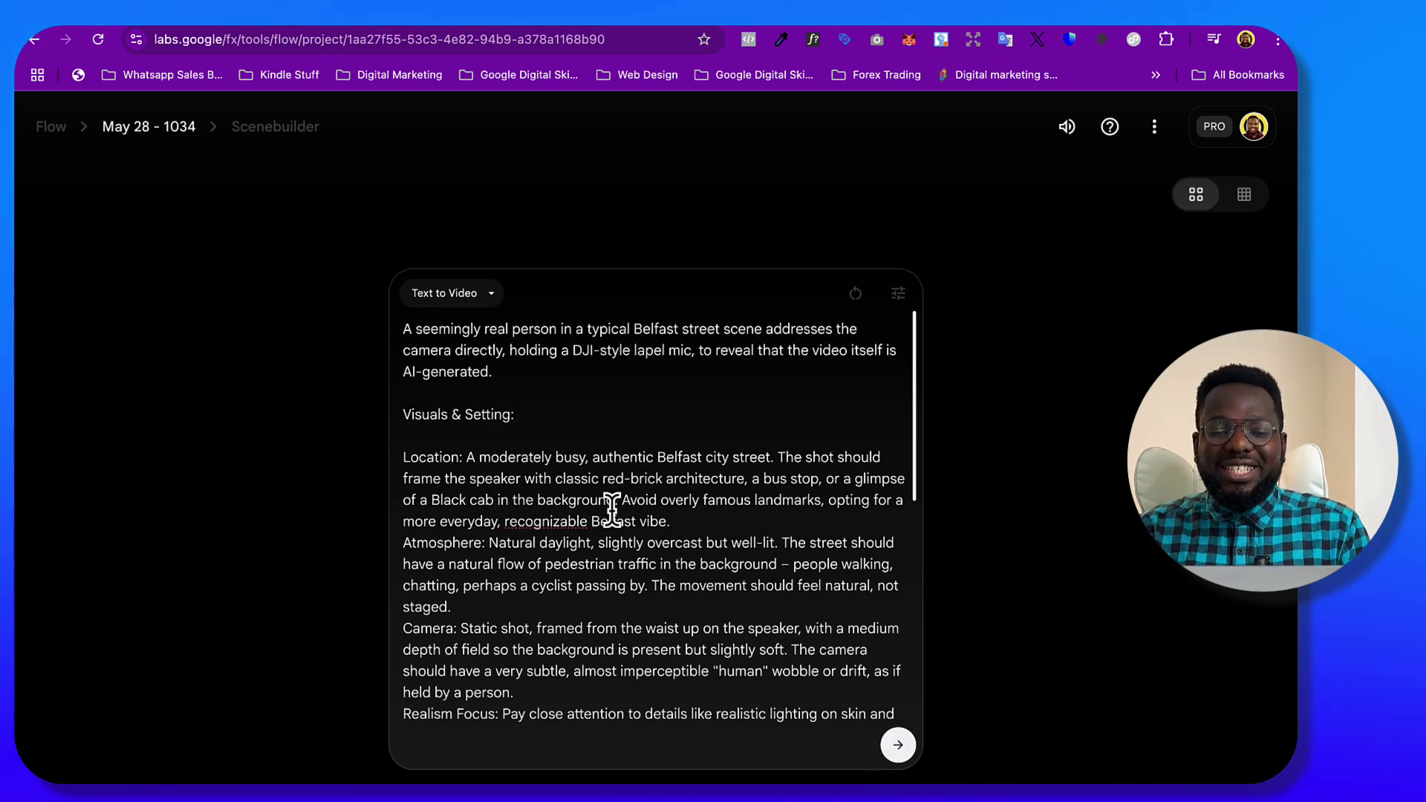
scroll(612, 510, down, 1)
scroll(612, 510, down, 5)
scroll(612, 509, up, 6)
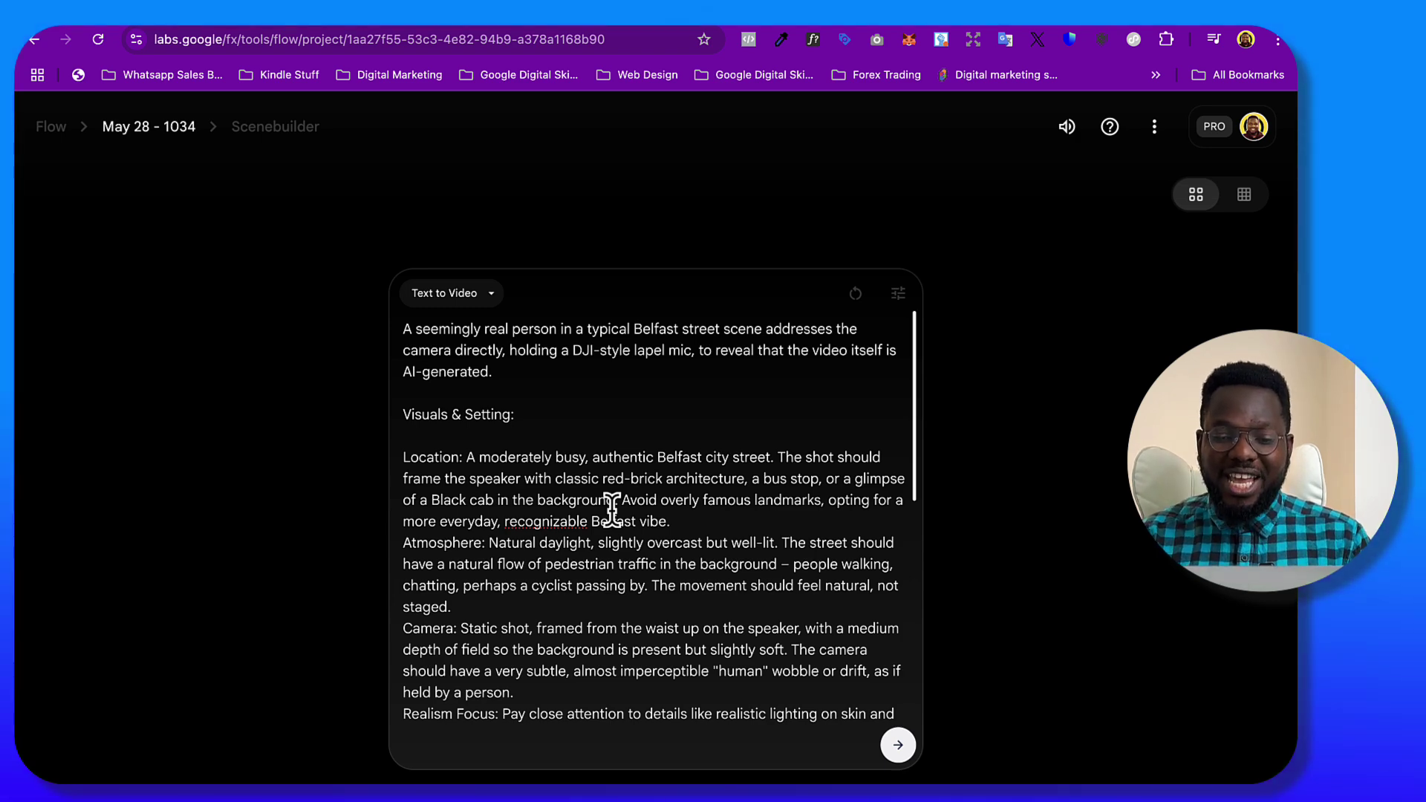
scroll(687, 509, down, 5)
scroll(821, 627, down, 5)
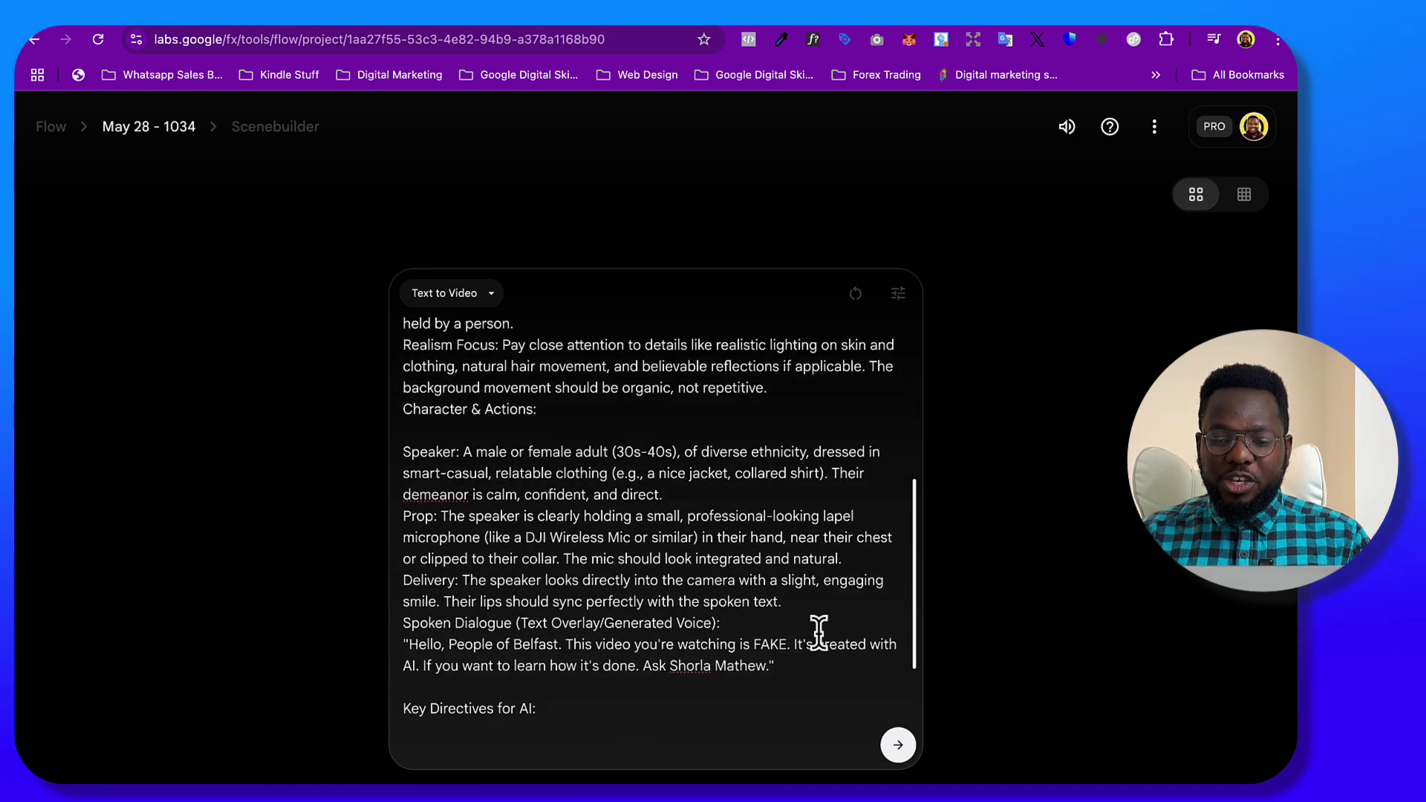
click(898, 745)
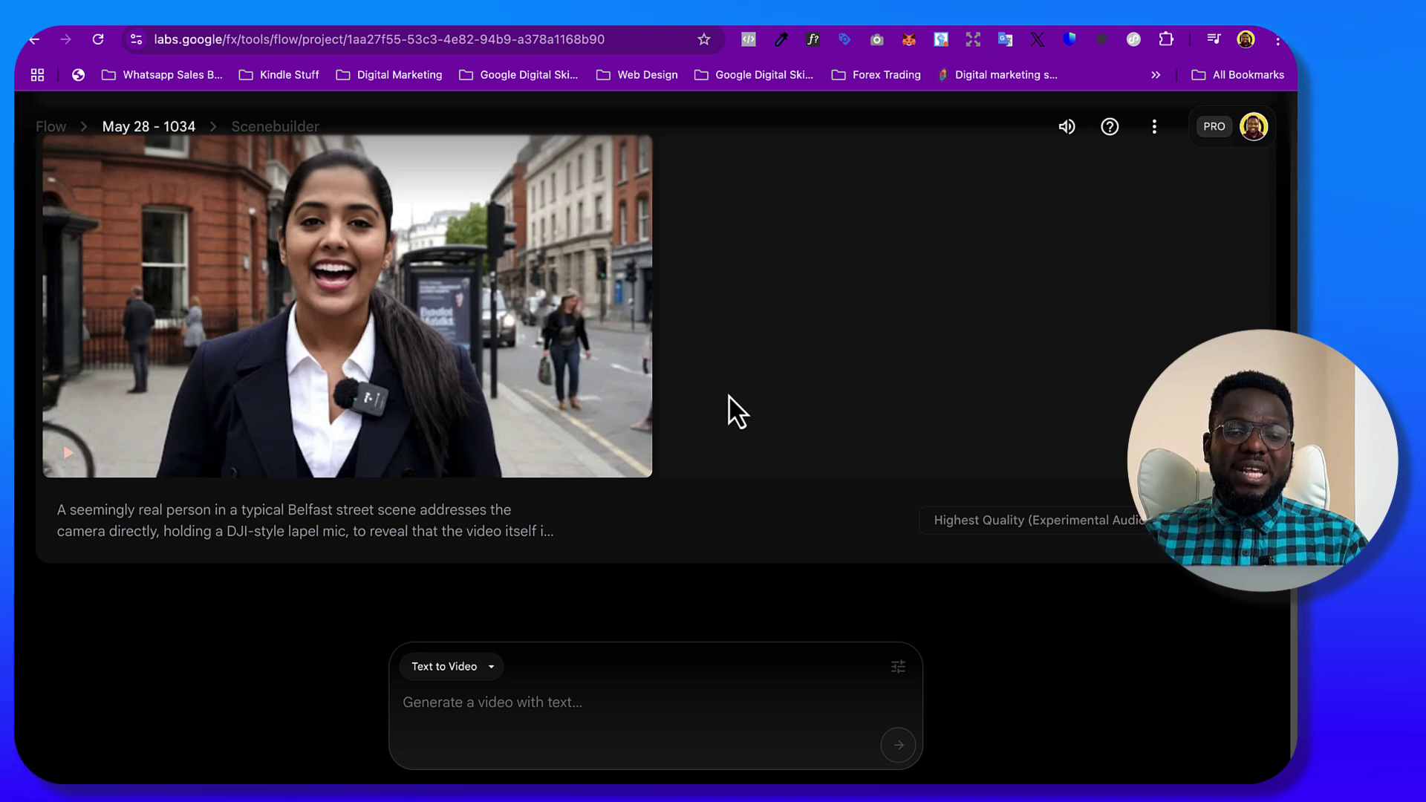
mouse_move(346, 306)
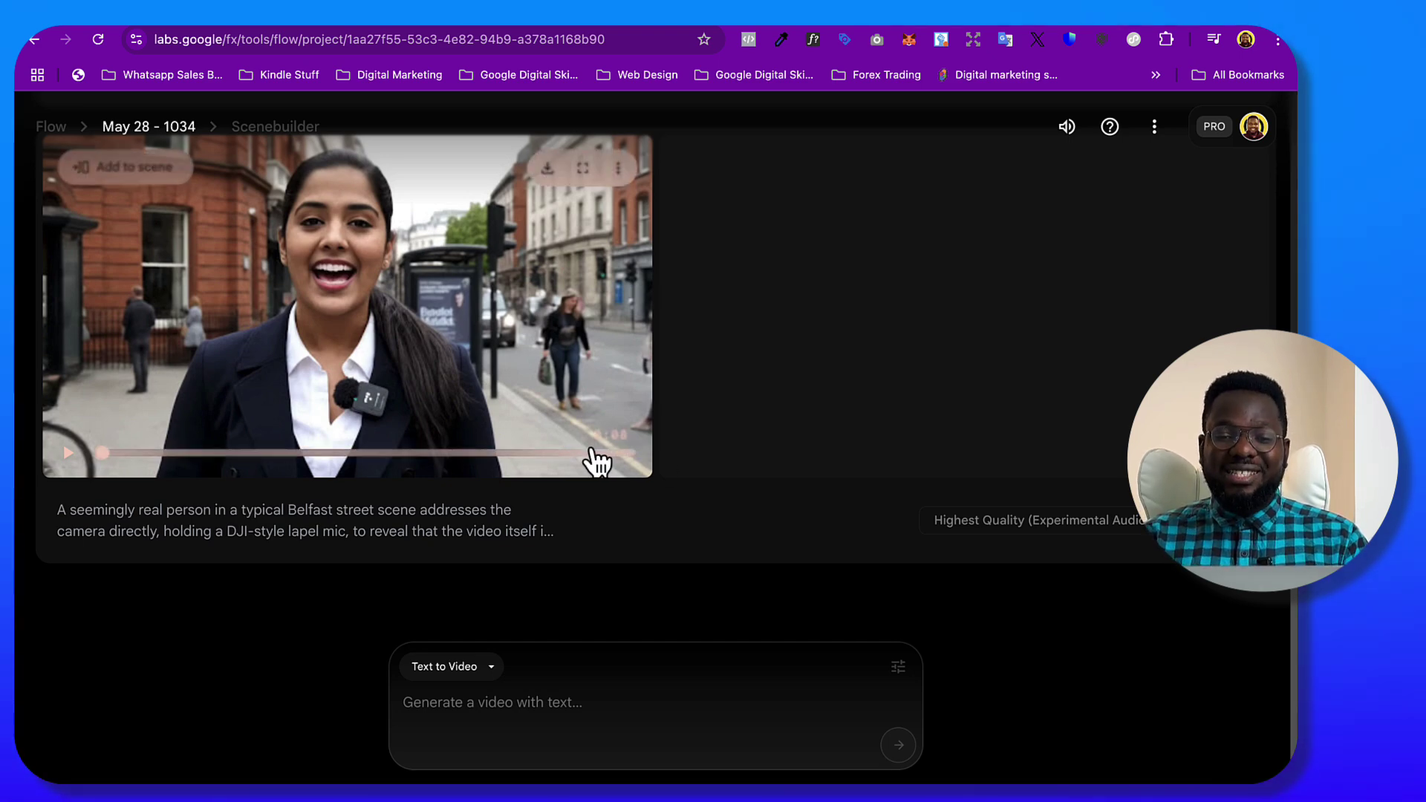
click(583, 169)
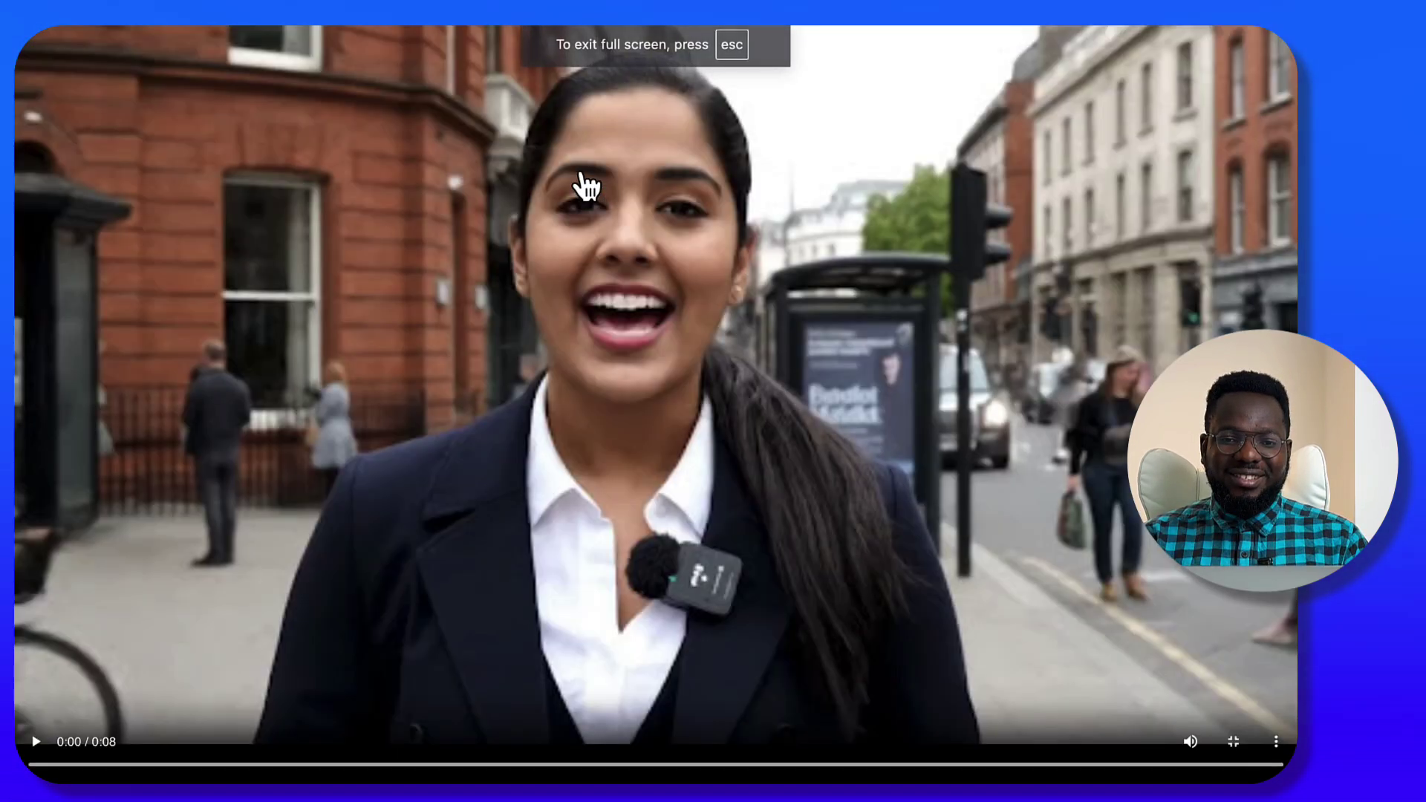
click(36, 743)
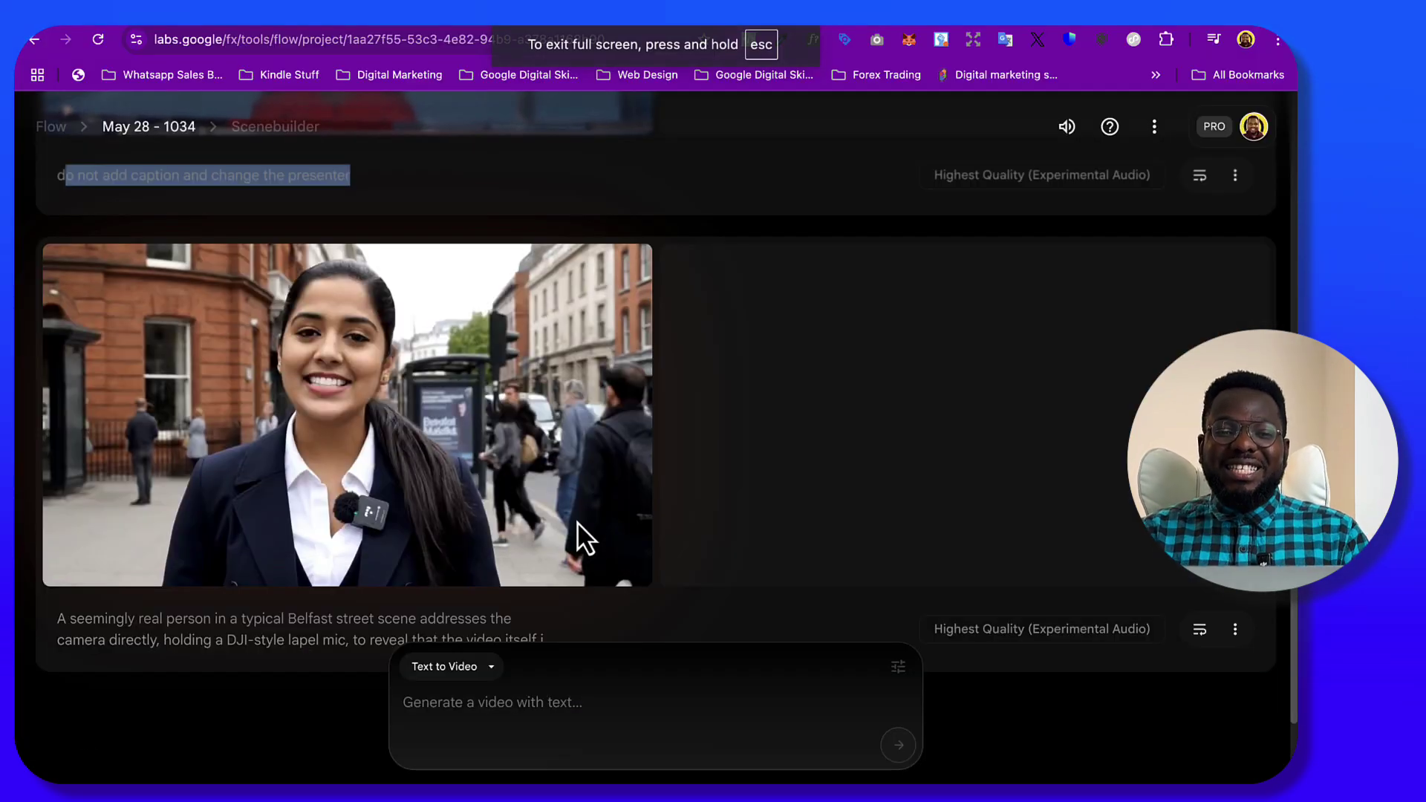
scroll(585, 535, down, 3)
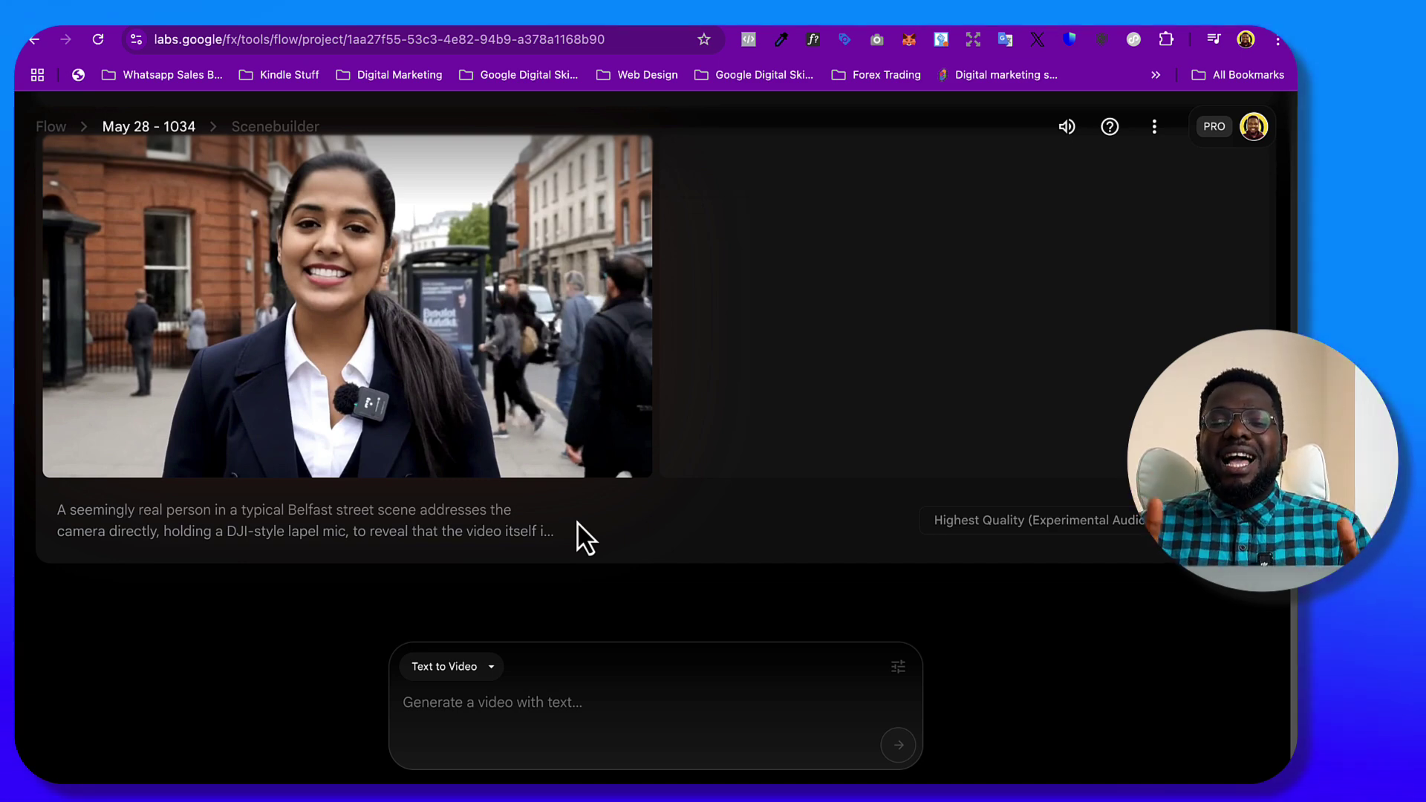
mouse_move(346, 414)
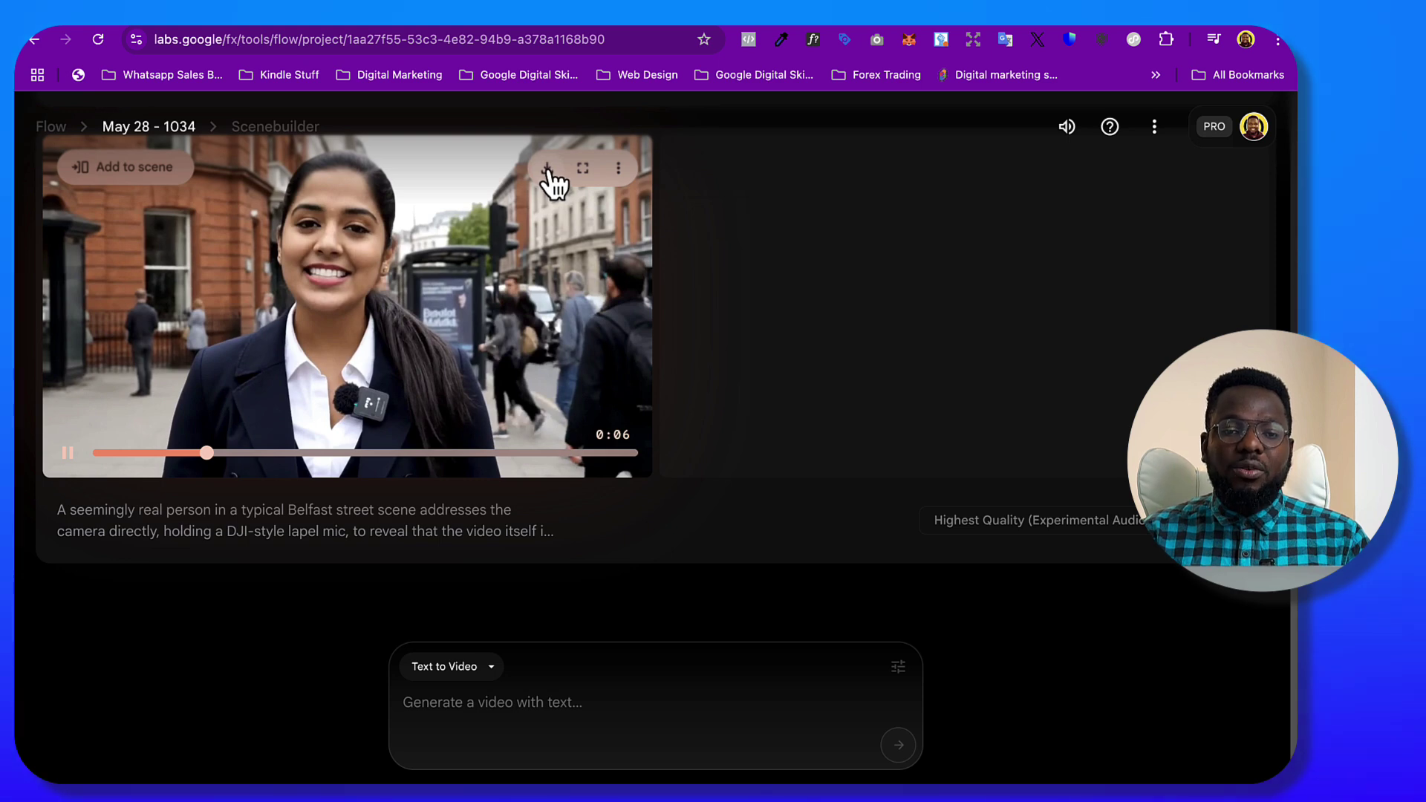
Step: Choose Upscaled (1080p) from the clip's download options
click(547, 169)
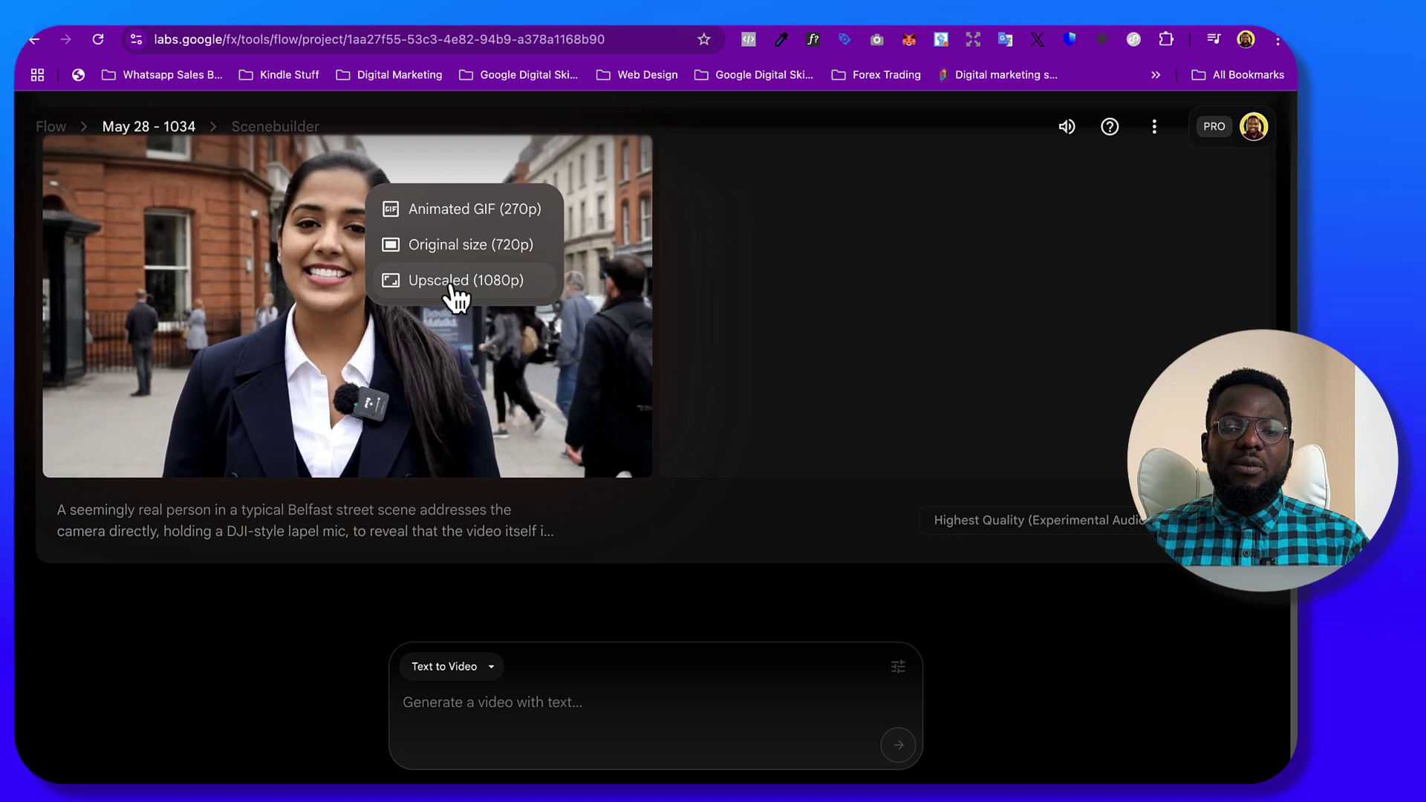
click(453, 288)
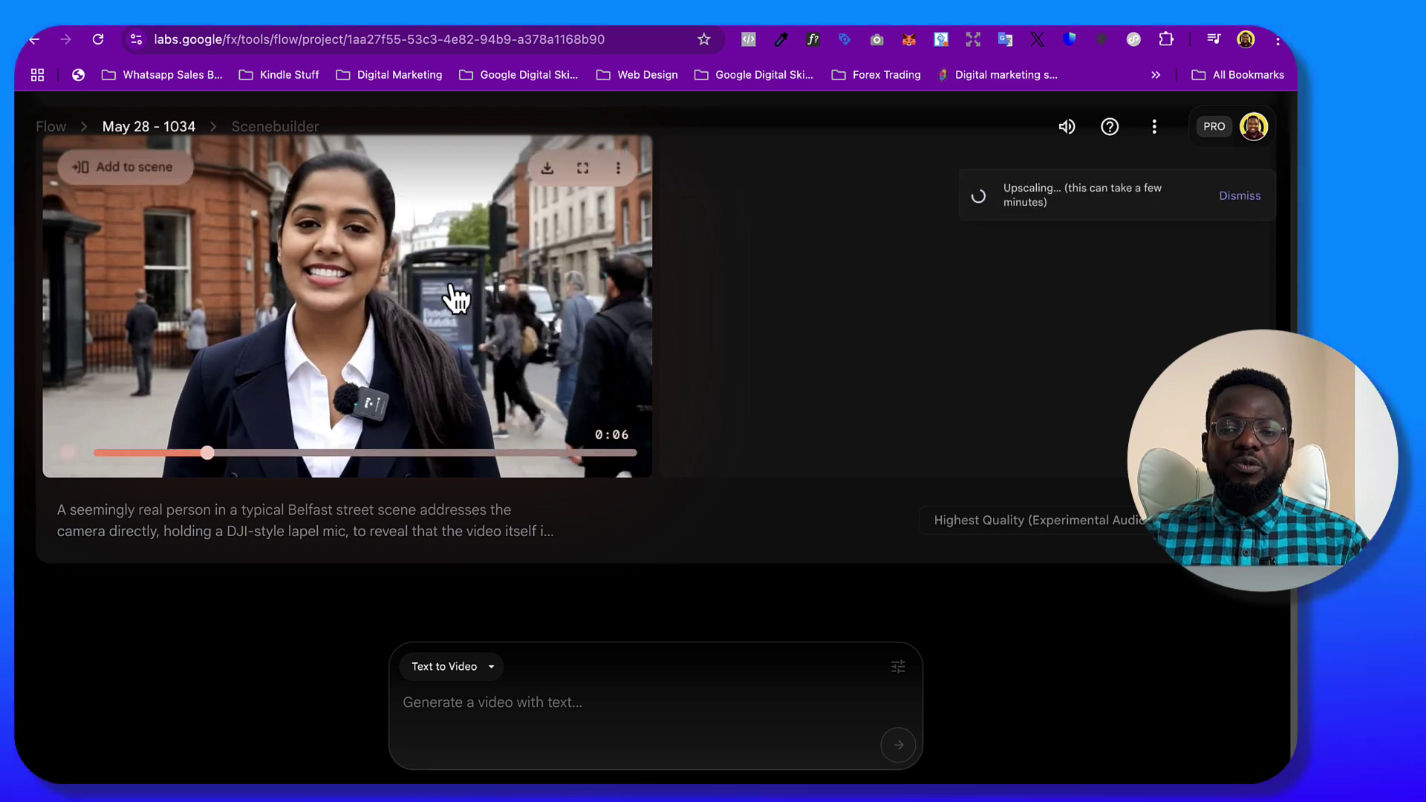